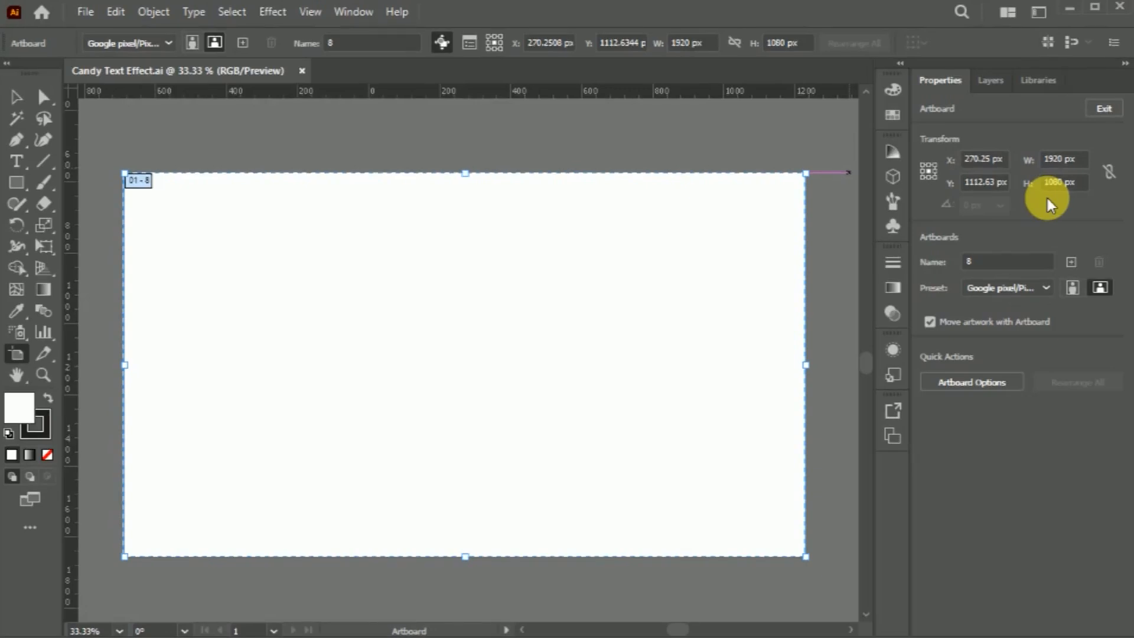
# Draw a 1920 x 1080 px rectangle covering the whole artboard and remove its stroke.
pyautogui.click(17, 101)
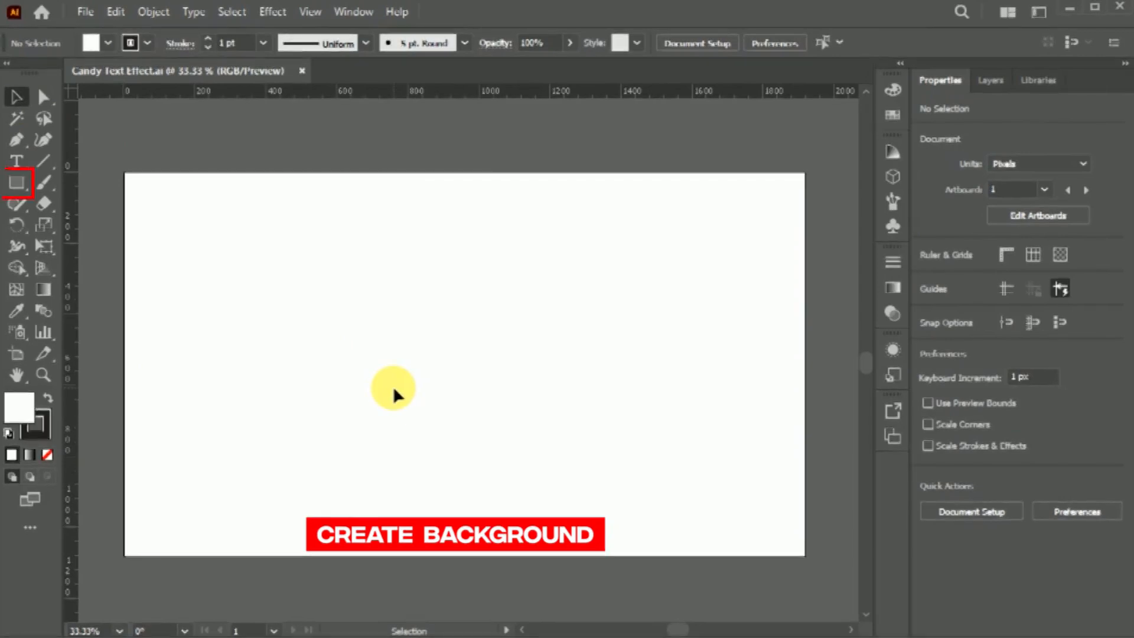
pyautogui.click(16, 183)
pyautogui.moveTo(126, 172); pyautogui.dragTo(805, 554)
pyautogui.click(50, 454)
pyautogui.click(22, 407)
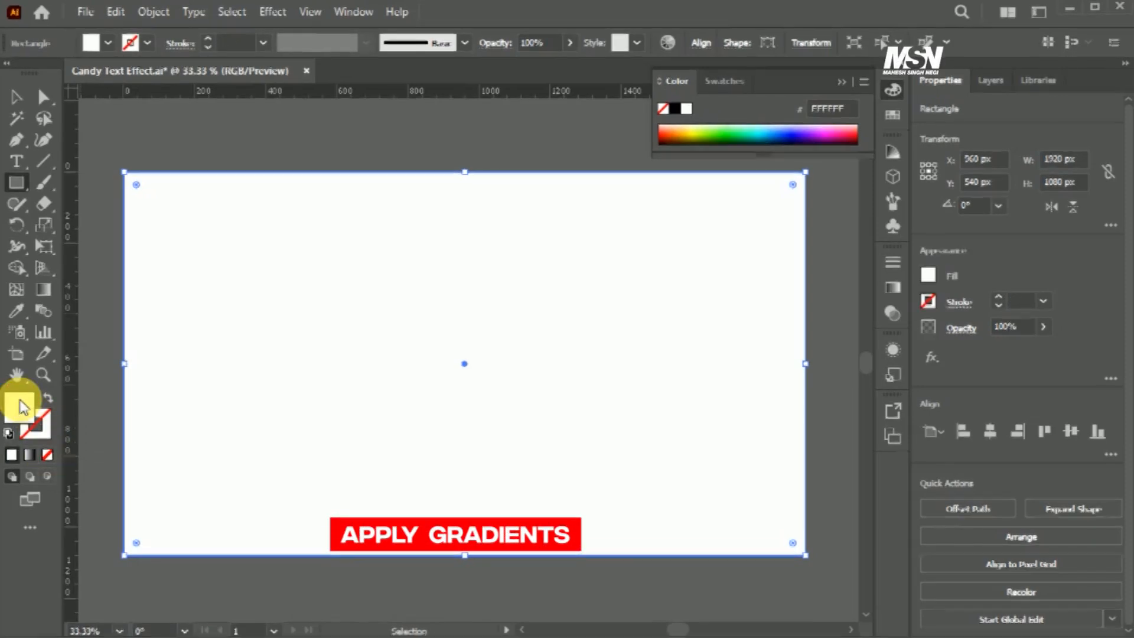
# Fill the background rectangle with a radial gradient and colour its inner stop golden yellow.
pyautogui.click(893, 288)
pyautogui.click(704, 296)
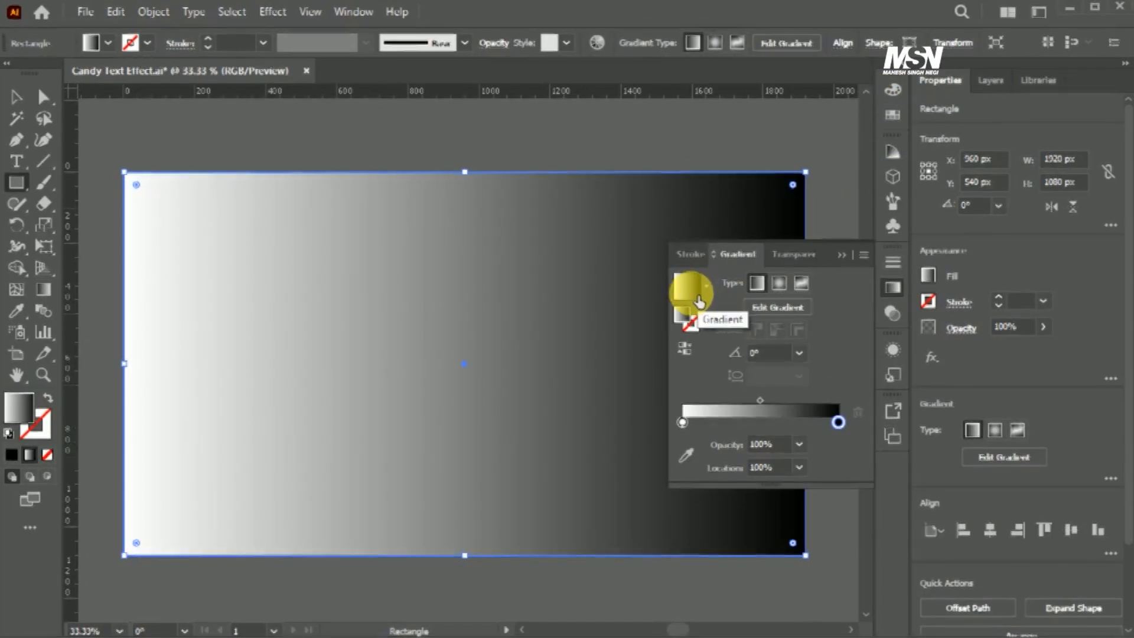
pyautogui.click(777, 289)
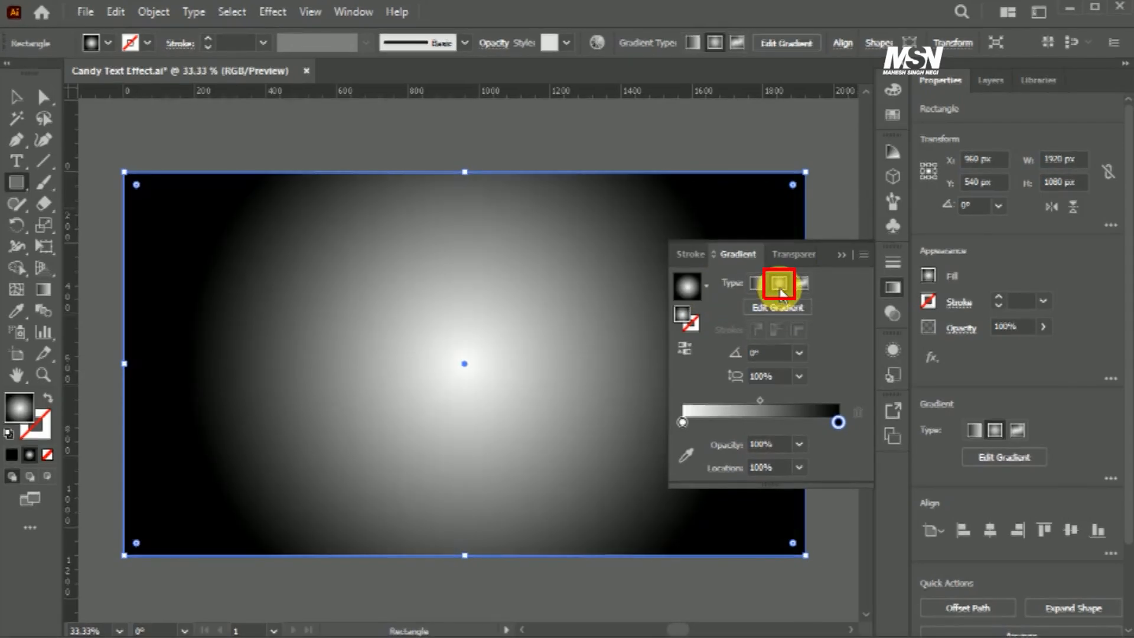
pyautogui.doubleClick(684, 422)
pyautogui.write('f2c500')
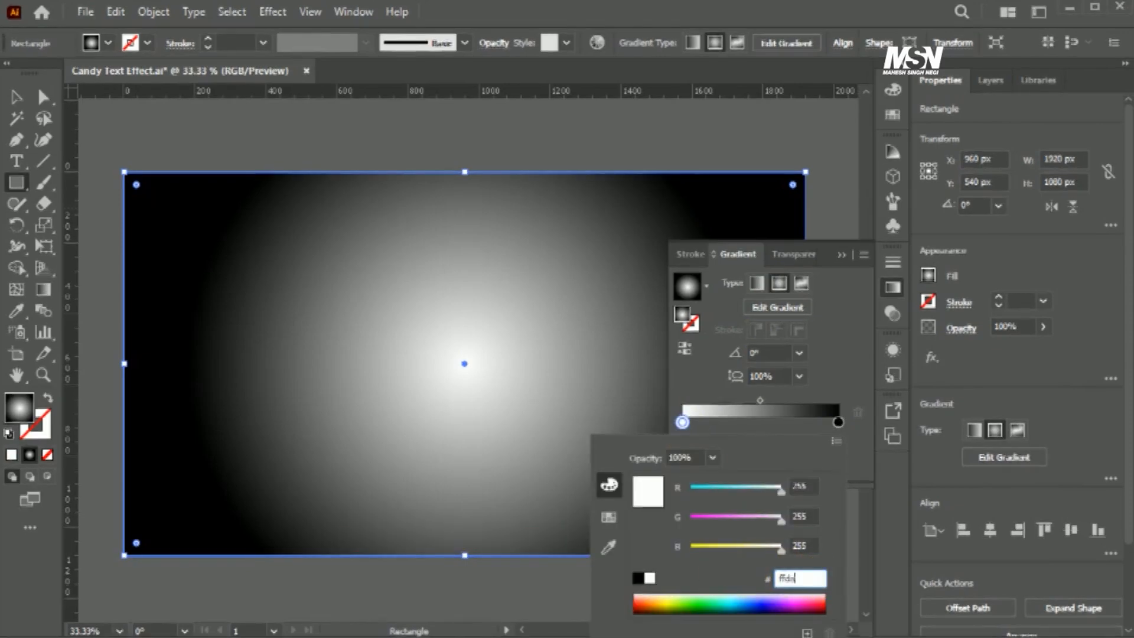
pyautogui.press('Return')
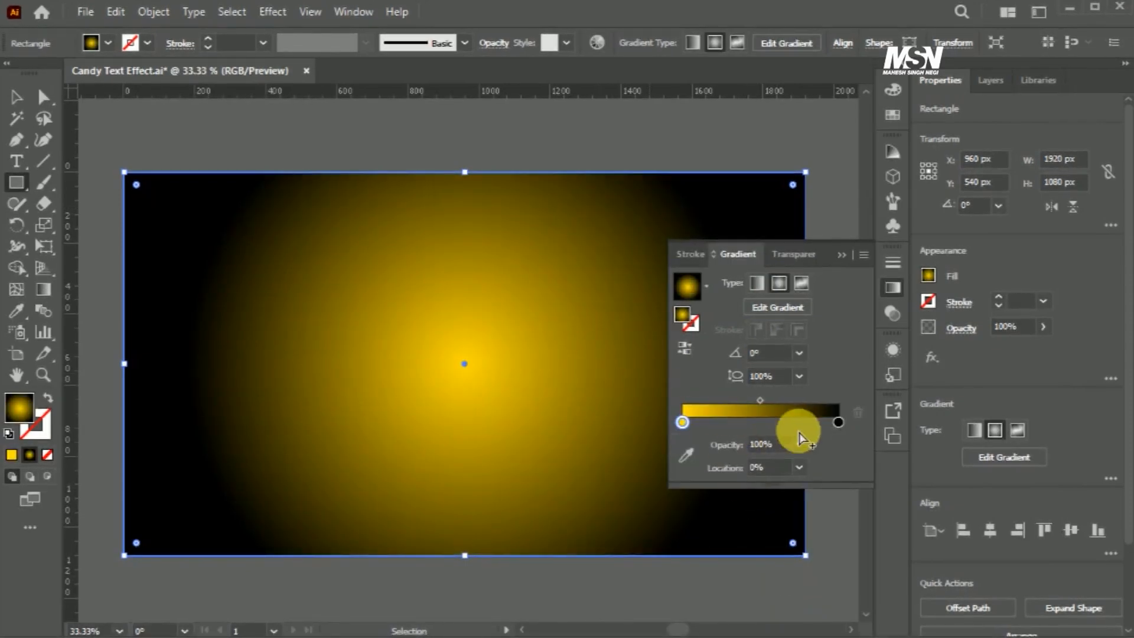
# Set the outer stop of the background's radial gradient to orange-red ff4b2b.
pyautogui.doubleClick(838, 423)
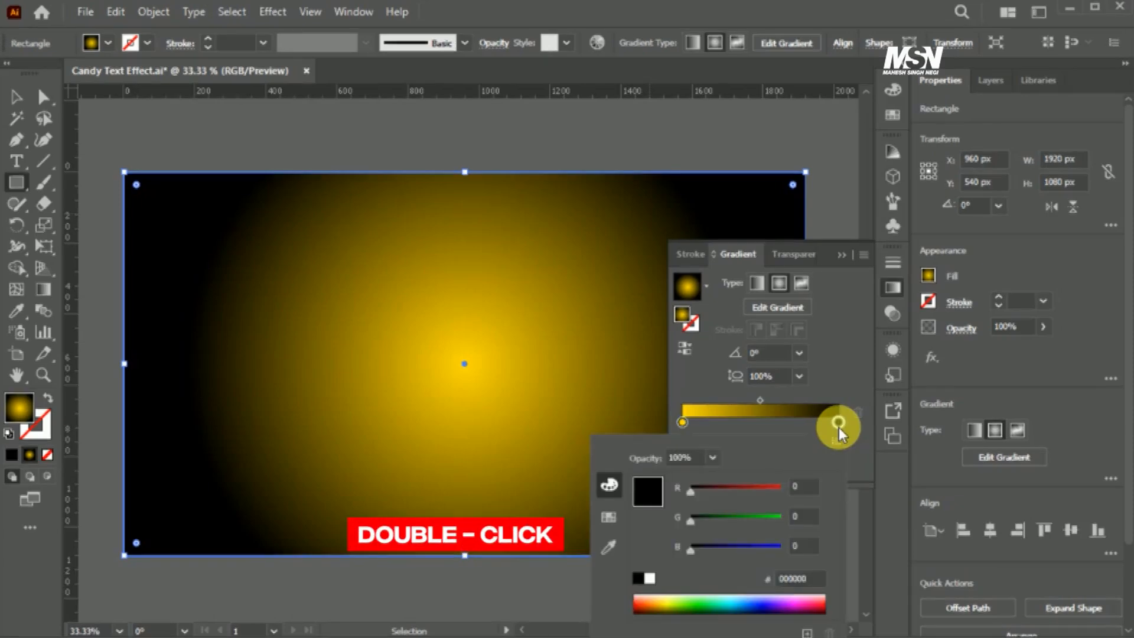
pyautogui.doubleClick(814, 585)
pyautogui.write('ff4b2b')
pyautogui.press('Return')
pyautogui.click(898, 292)
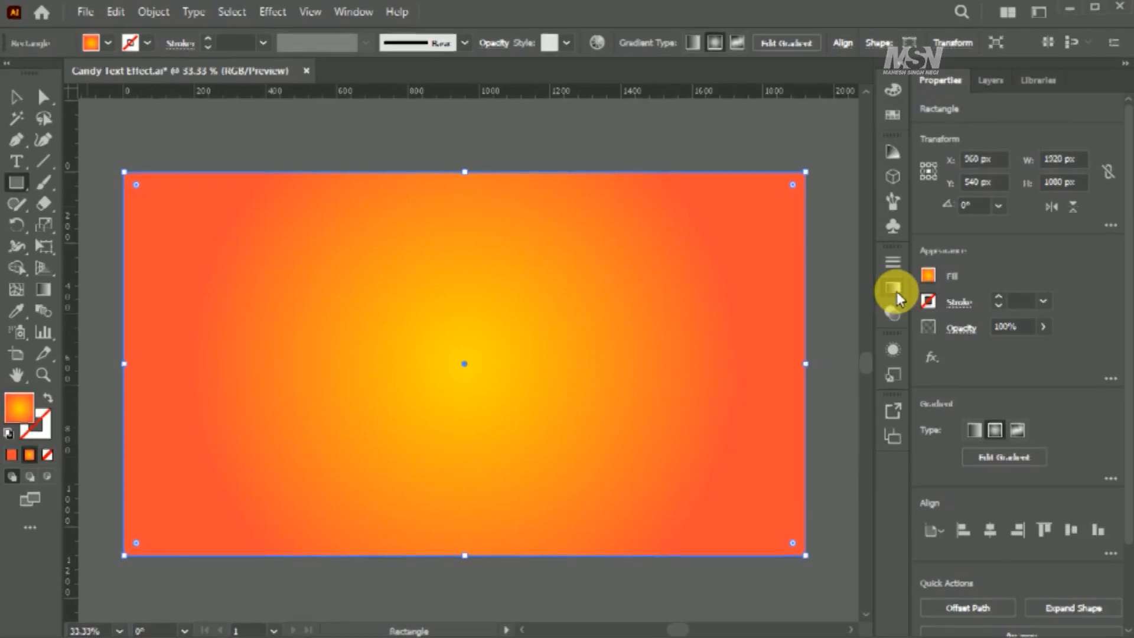
# Enlarge the background's radial gradient so that its outer stop lies just beyond the rectangle's right edge.
pyautogui.click(34, 283)
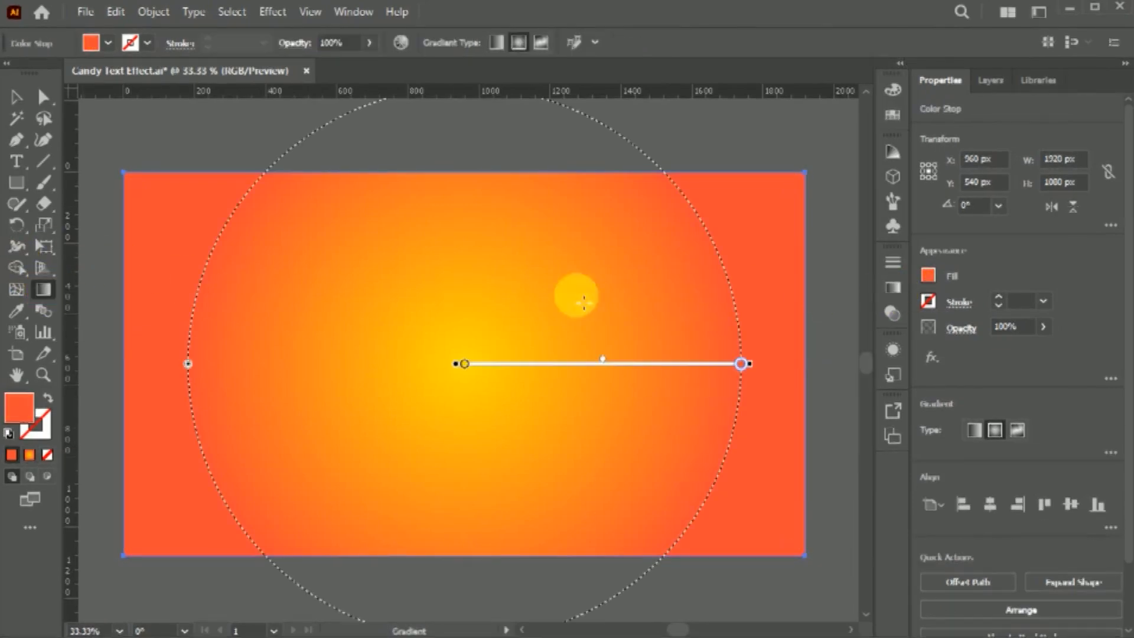
pyautogui.moveTo(757, 362); pyautogui.dragTo(822, 362)
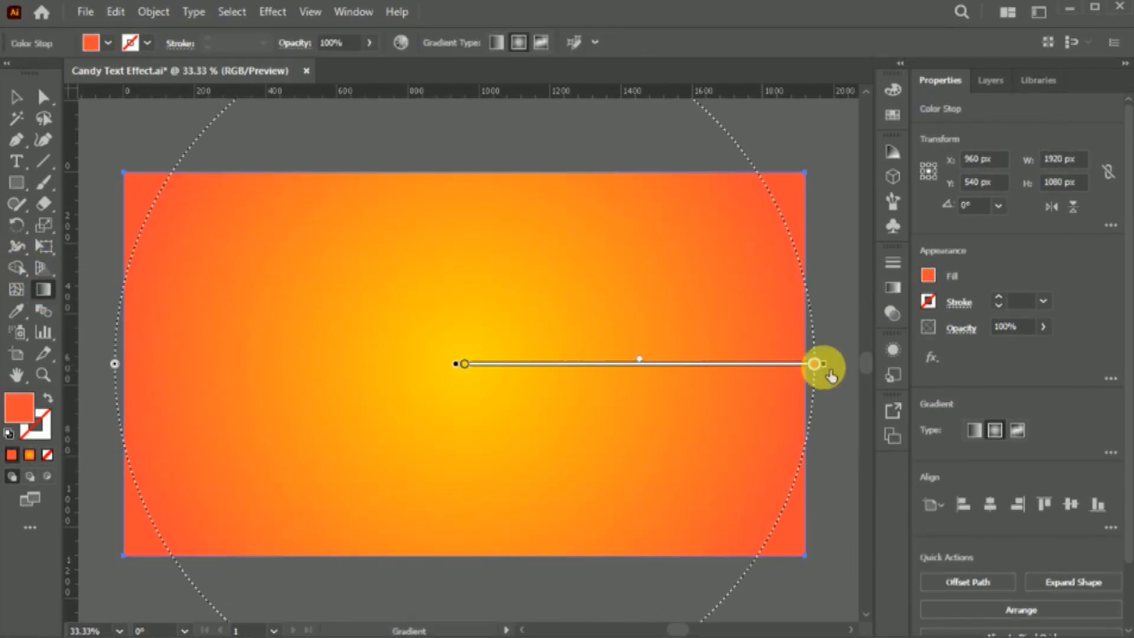
pyautogui.press('v')
# Select the gradient background rectangle and lock it.
pyautogui.click(234, 156)
pyautogui.click(299, 219)
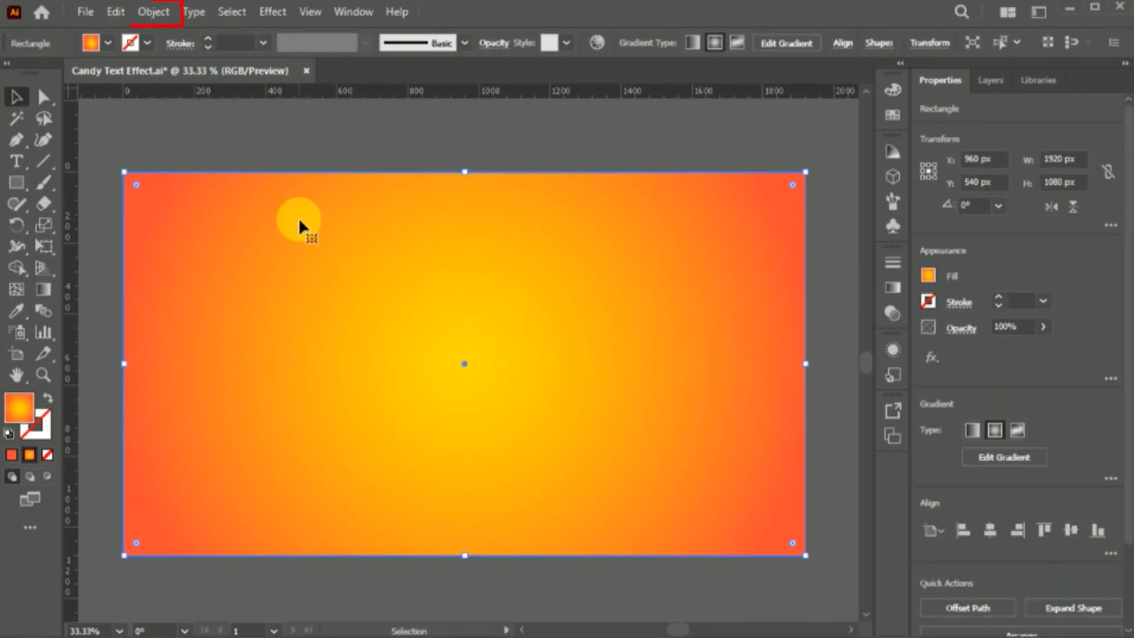
pyautogui.click(155, 11)
pyautogui.moveTo(218, 156)
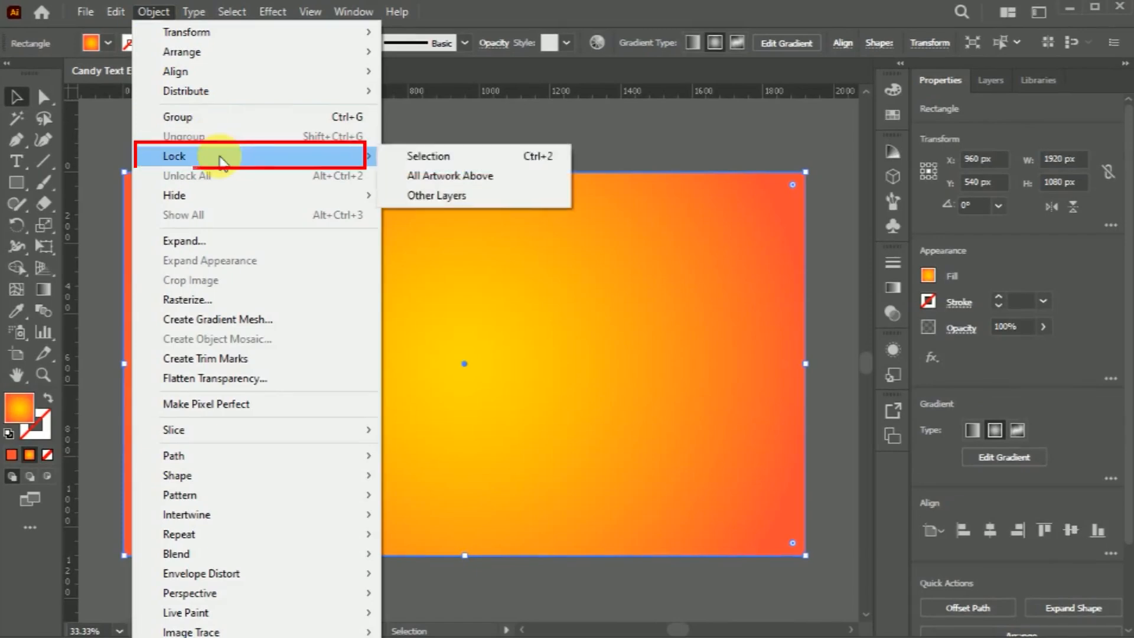
pyautogui.click(432, 154)
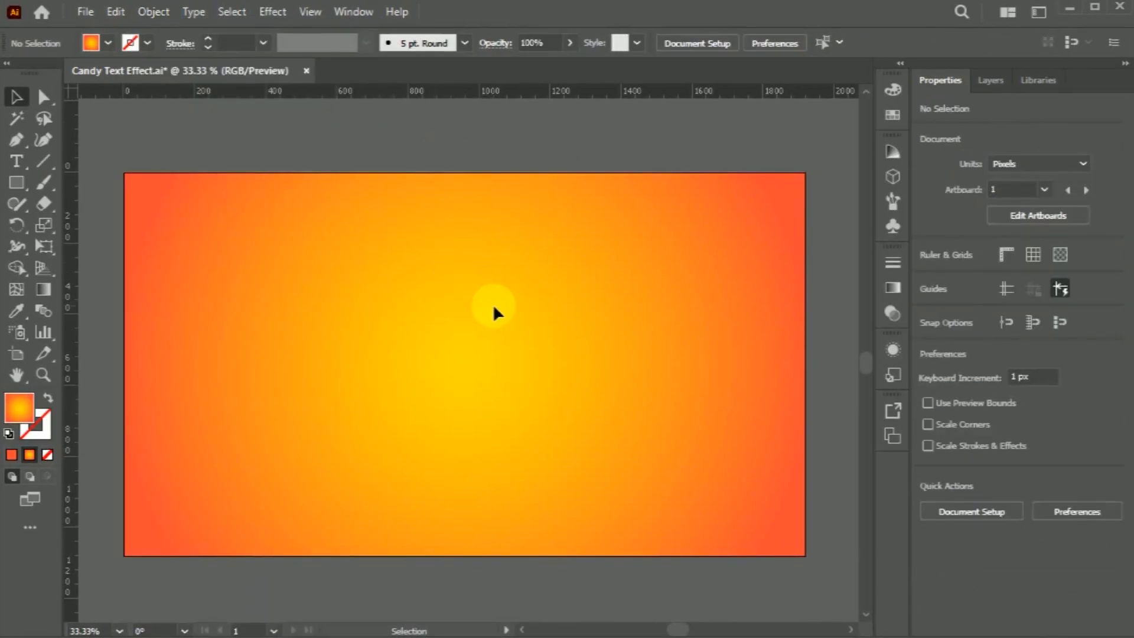
# Restore the default fill and stroke, add the text "Candy", and scale it to about 1149 px wide.
pyautogui.press('d')
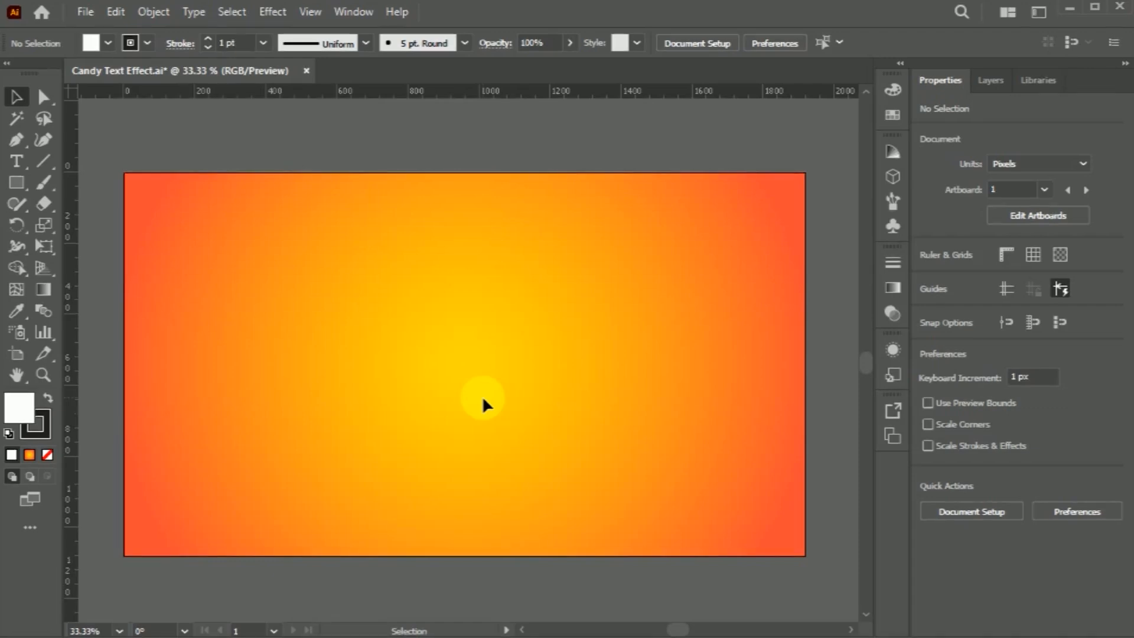
pyautogui.click(17, 161)
pyautogui.click(408, 354)
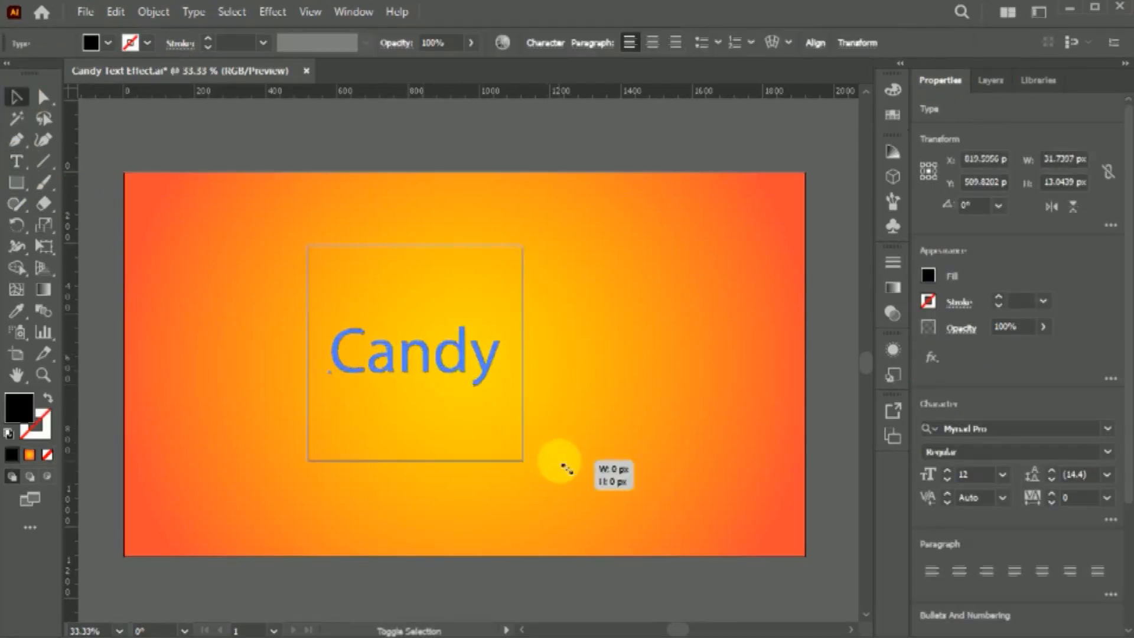
pyautogui.moveTo(559, 463); pyautogui.dragTo(627, 395)
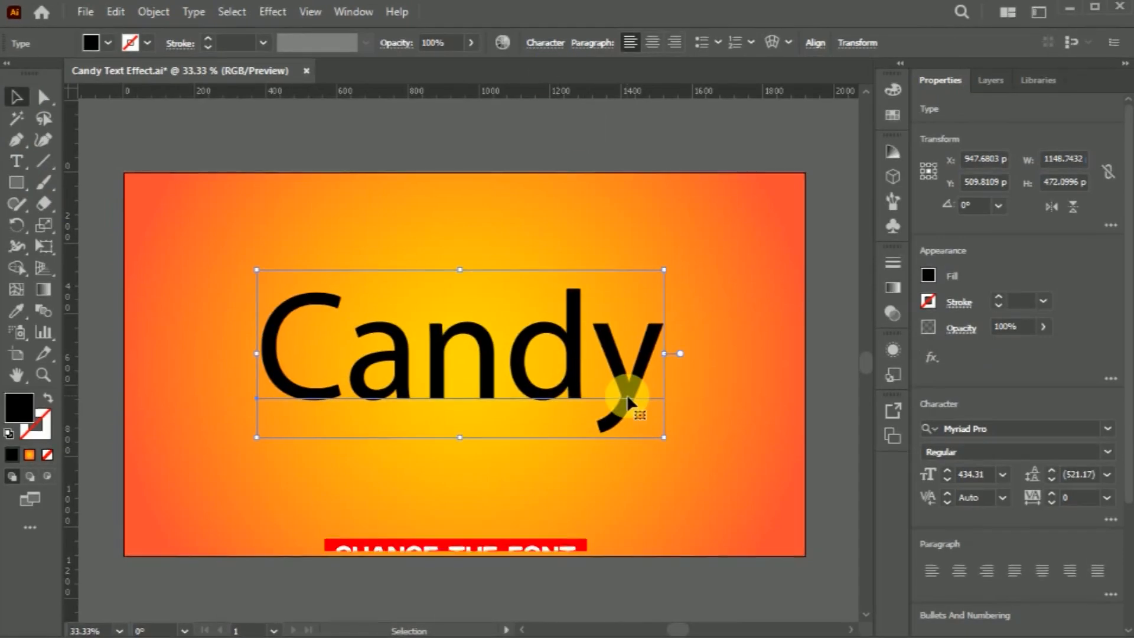
# Change the font of the "Candy" text to Campana Script PERSONAL USE.
pyautogui.click(545, 42)
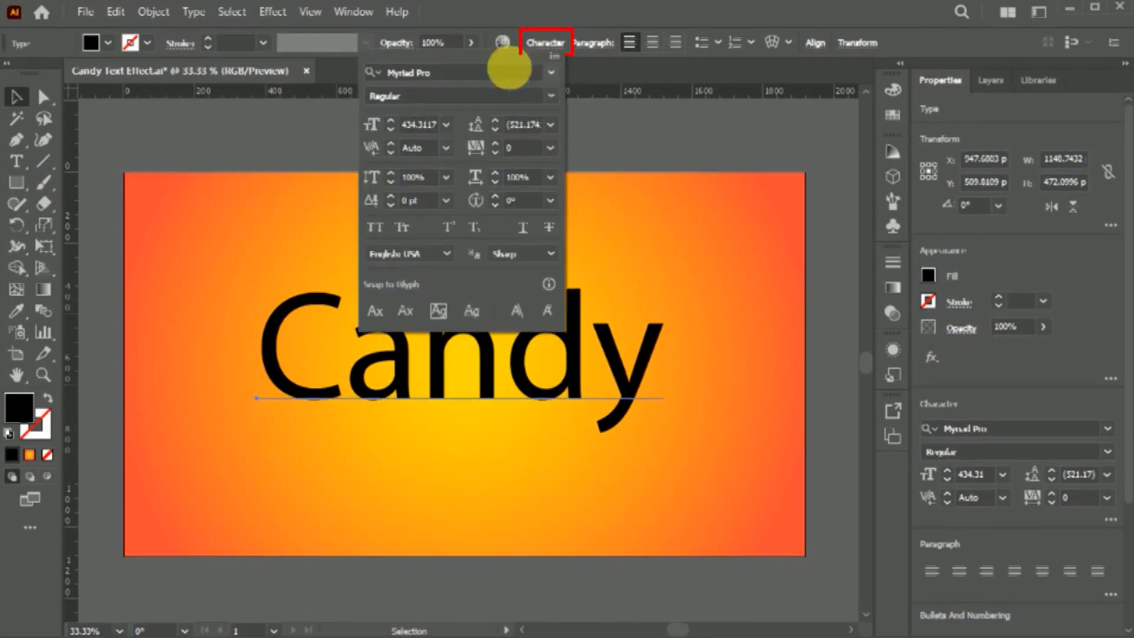
pyautogui.write('campana')
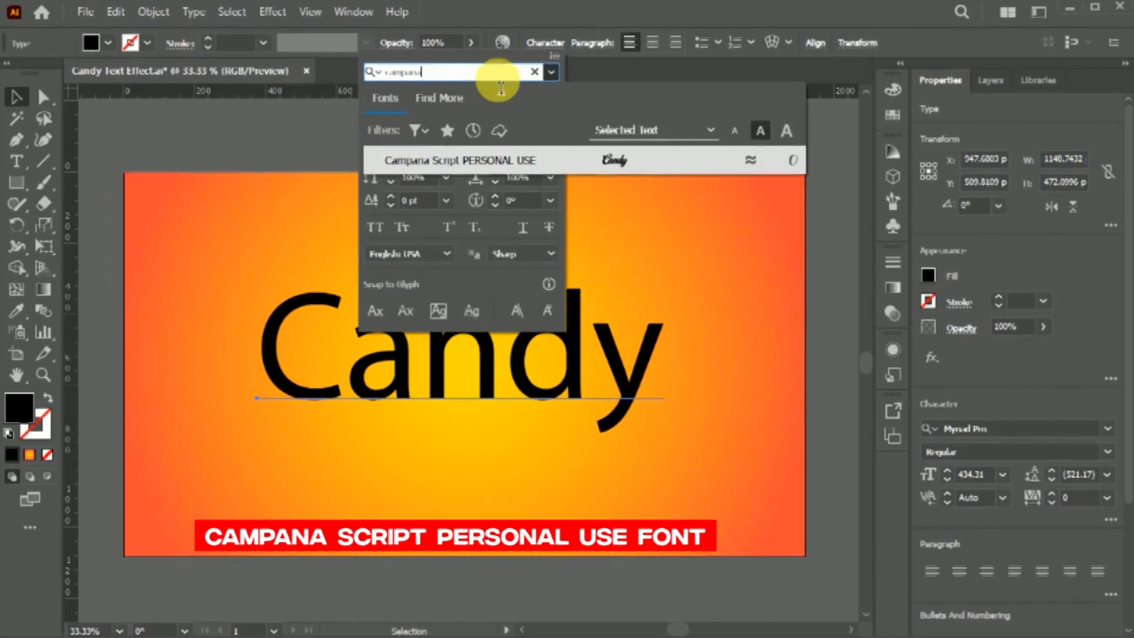
pyautogui.click(520, 165)
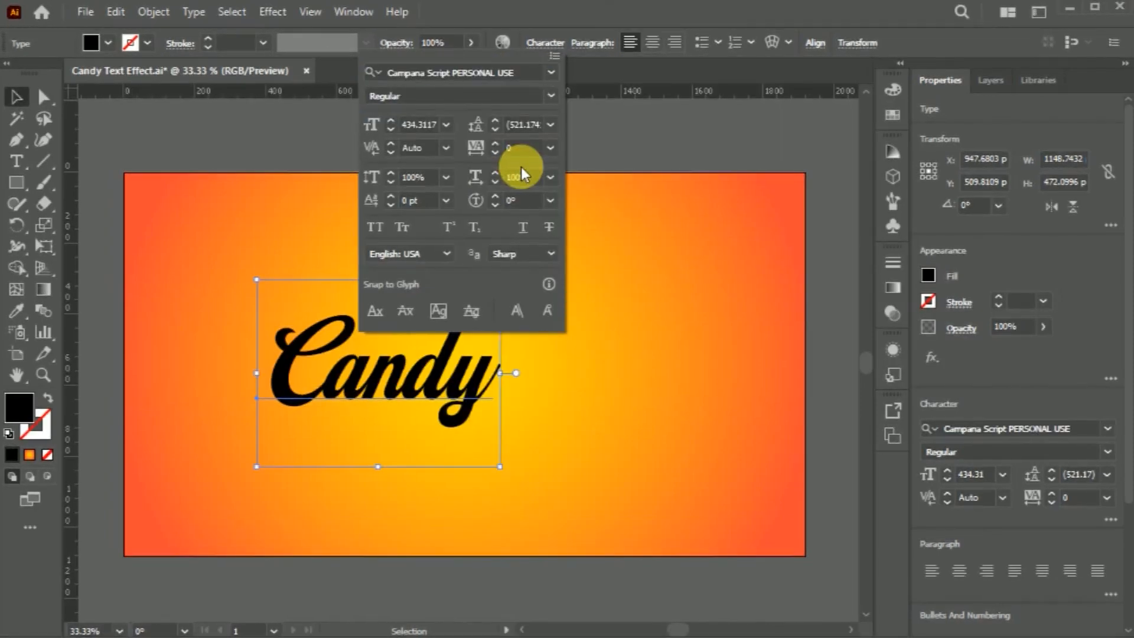
# Set the "Candy" text's font size to 800 and move the word to about the middle of the artboard.
pyautogui.doubleClick(407, 134)
pyautogui.write('800')
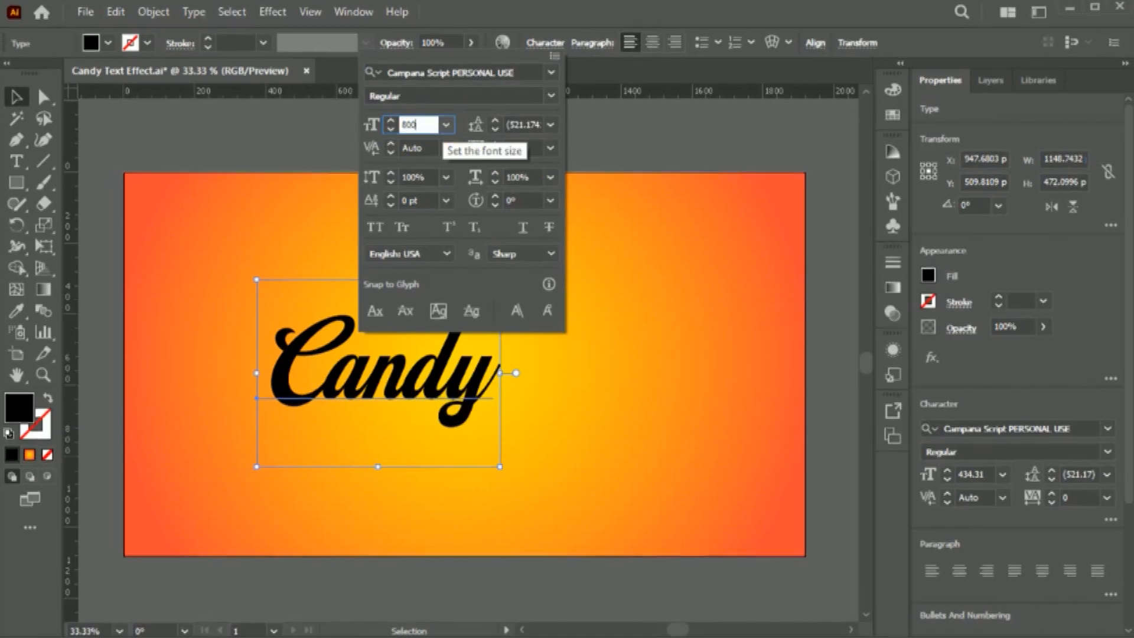
pyautogui.press('Return')
pyautogui.moveTo(584, 315); pyautogui.dragTo(558, 330)
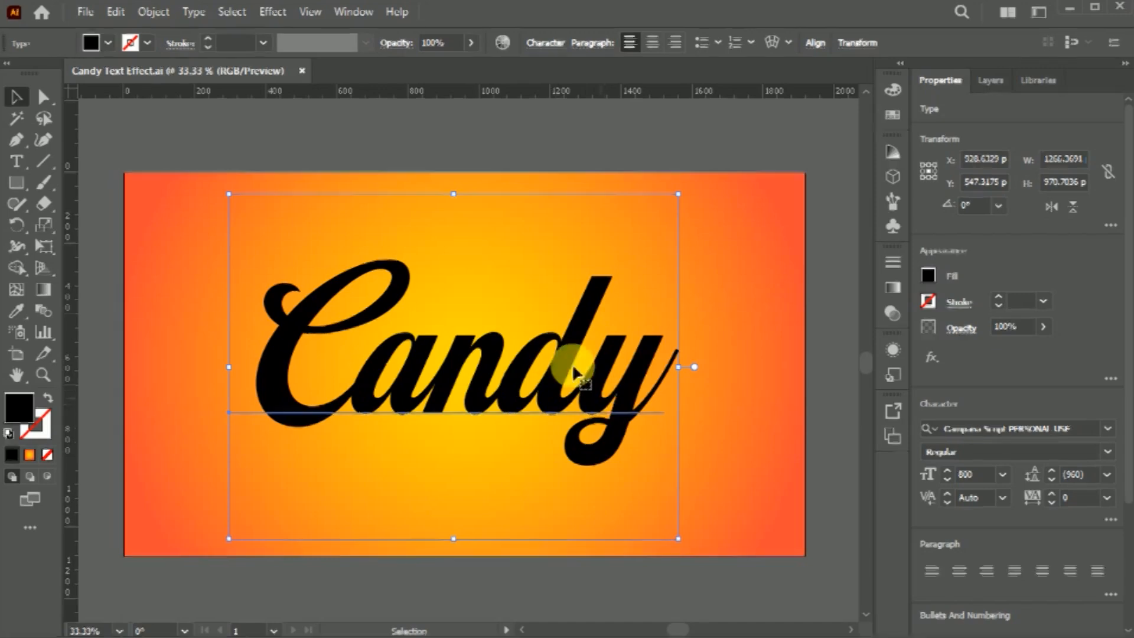
# Apply the 3D Inflate effect to the "Candy" text with a depth of 125 px, inflated on both sides.
pyautogui.click(272, 13)
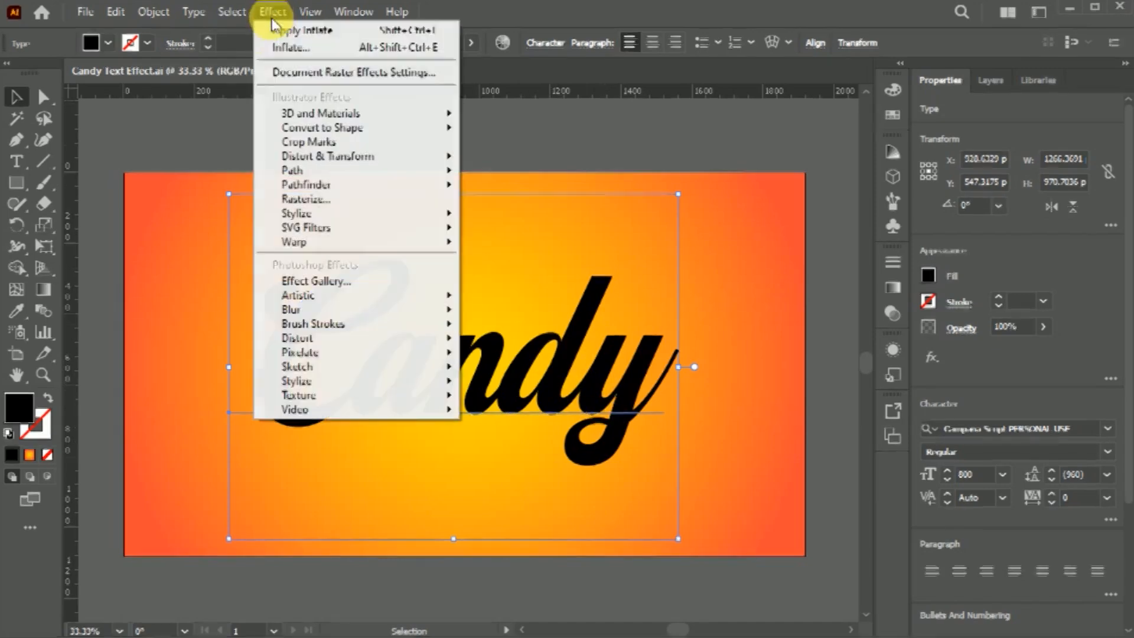
pyautogui.moveTo(447, 127)
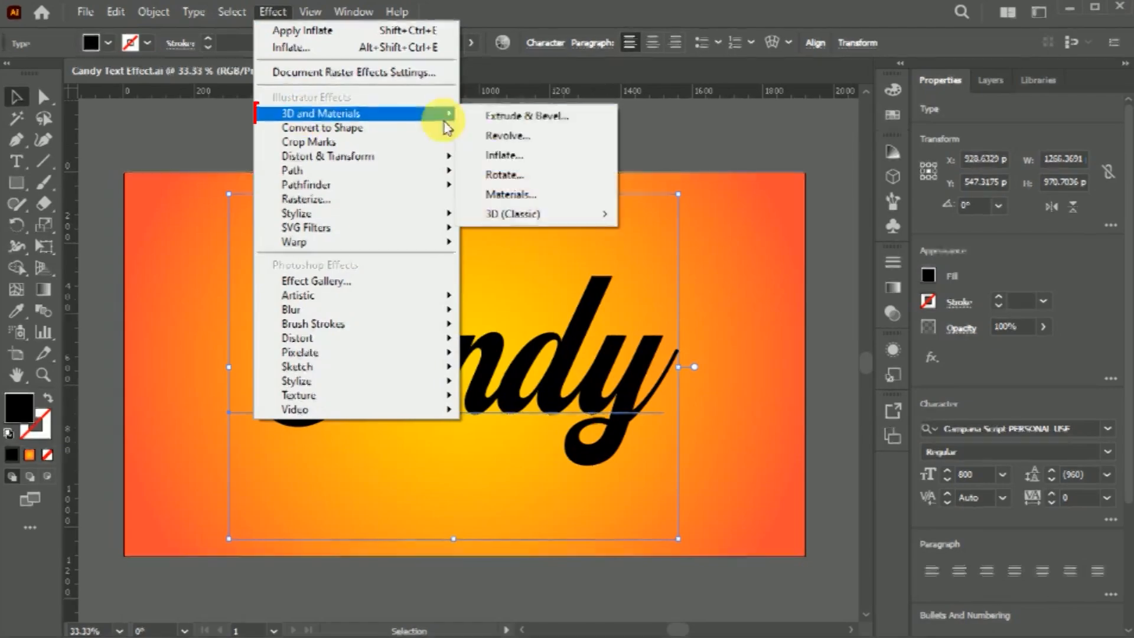
pyautogui.click(579, 155)
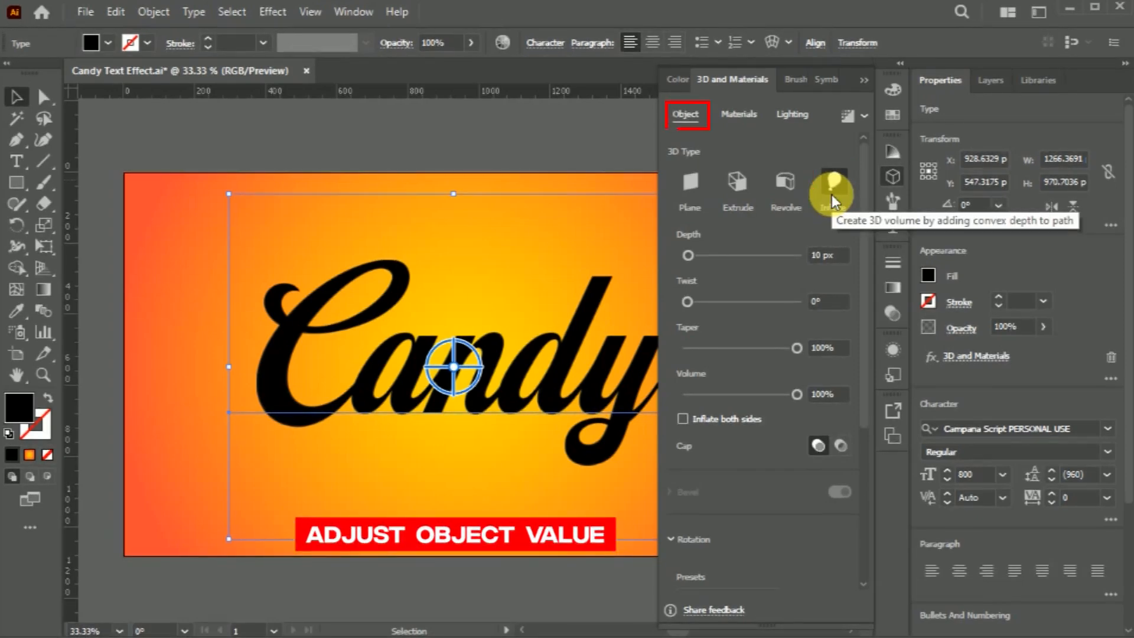
pyautogui.click(825, 255)
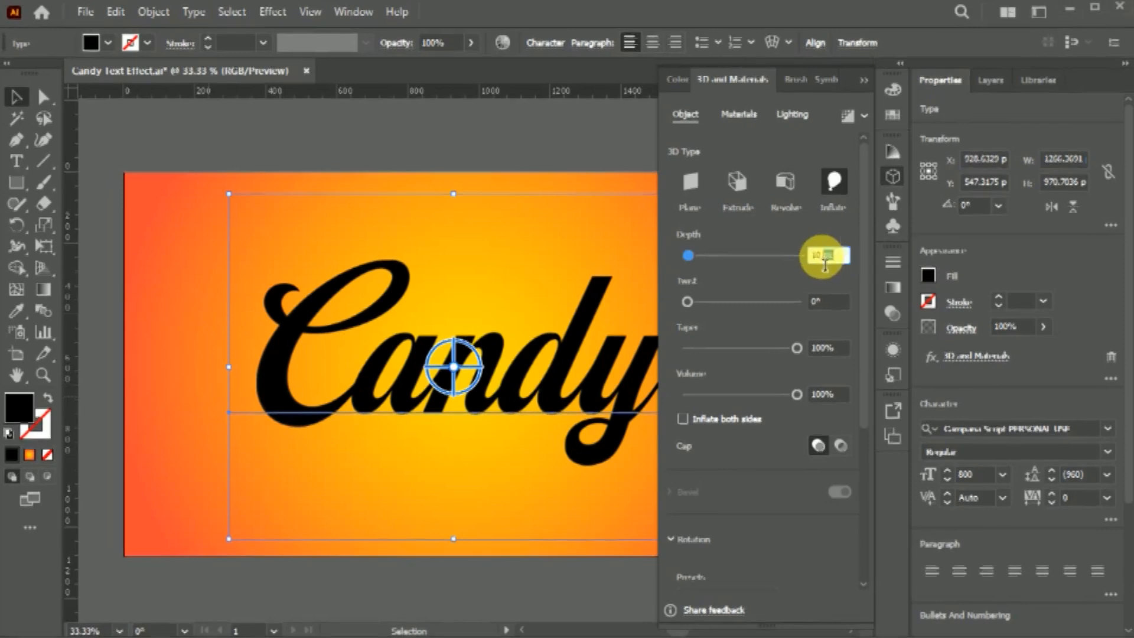
pyautogui.write('125')
pyautogui.press('Return')
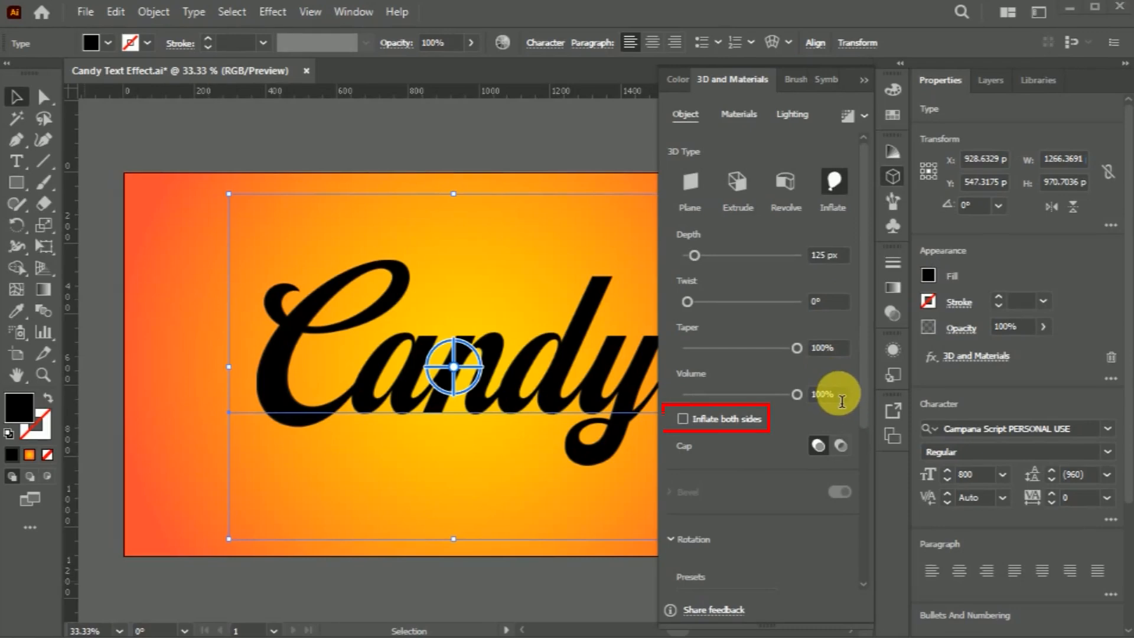
pyautogui.click(683, 419)
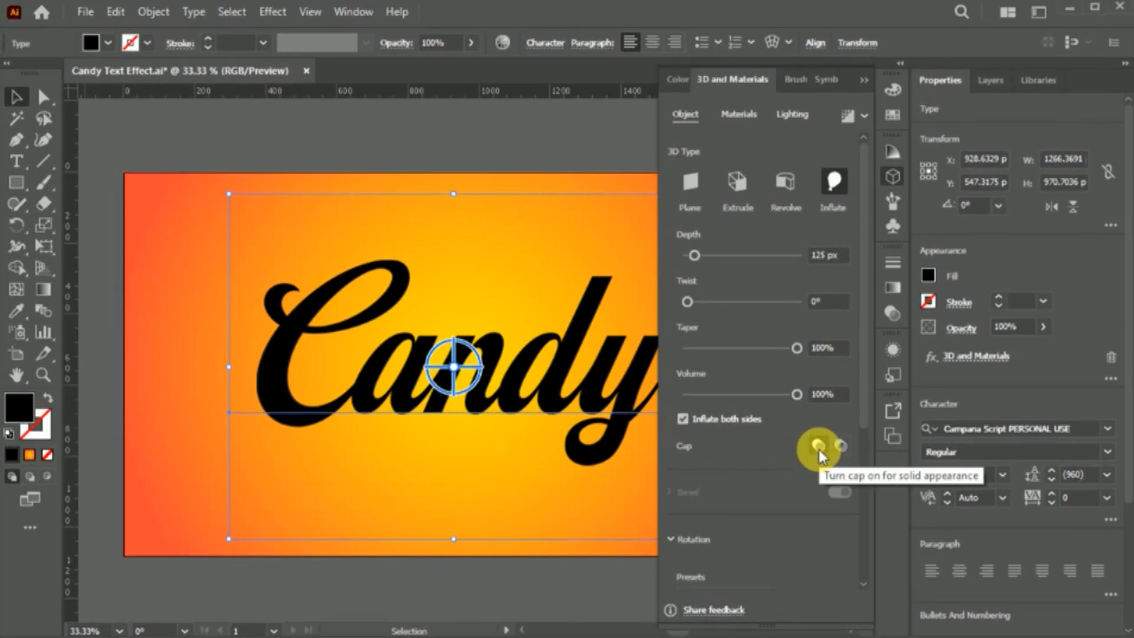
# Set the 3D text's rotation to 20° on X, -5° on Y and -5° on Z.
pyautogui.moveTo(862, 408); pyautogui.dragTo(881, 576)
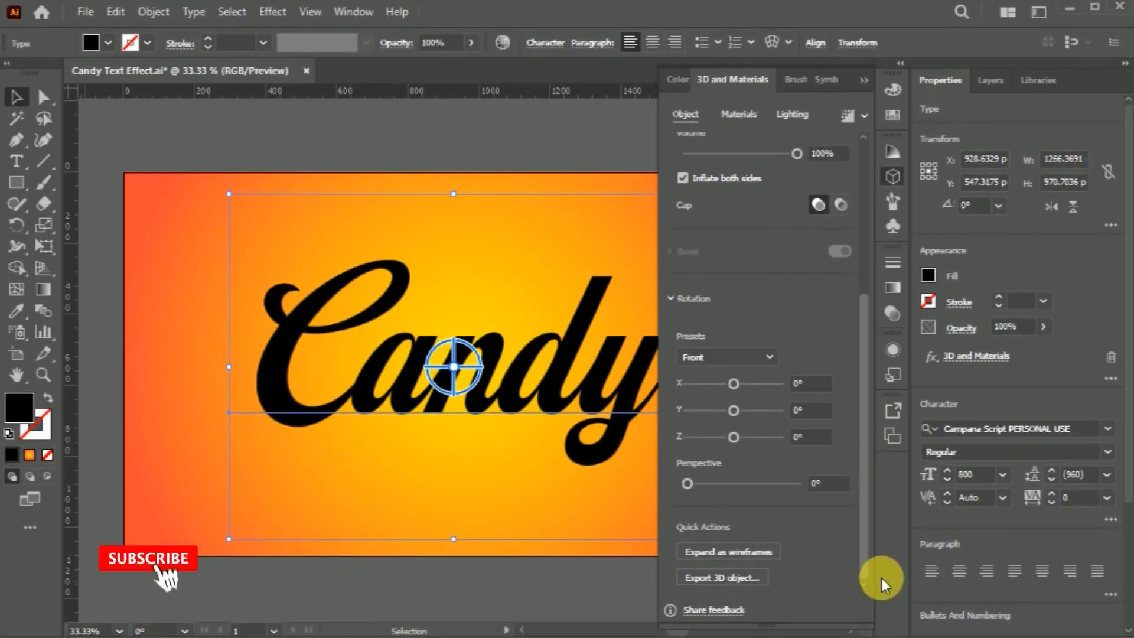
pyautogui.click(815, 393)
pyautogui.write('20')
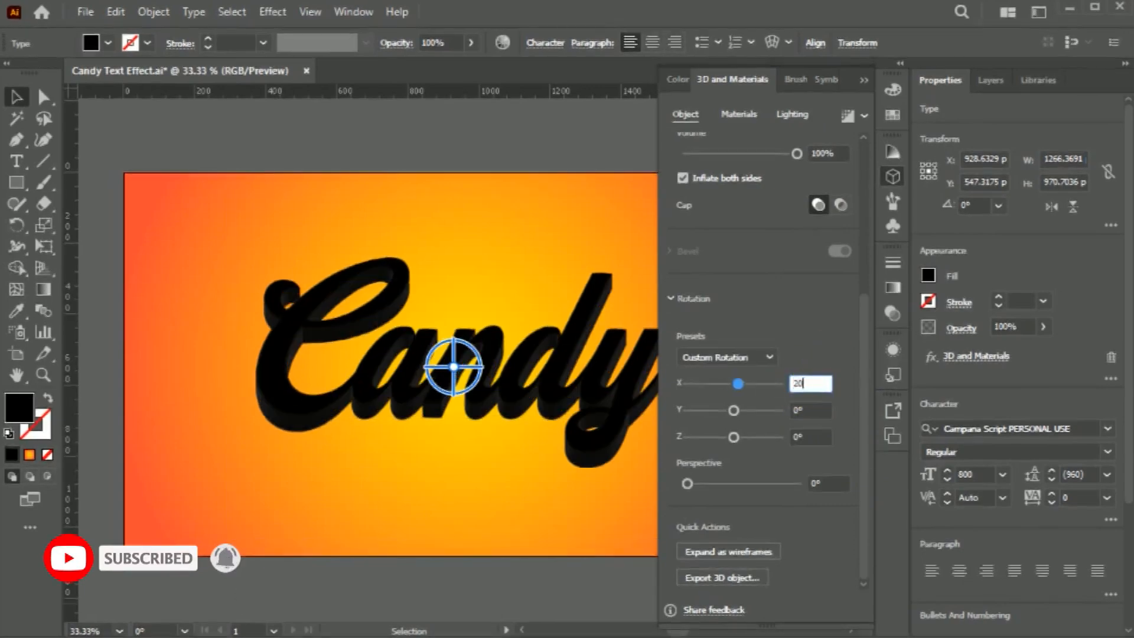
pyautogui.click(804, 411)
pyautogui.write('5')
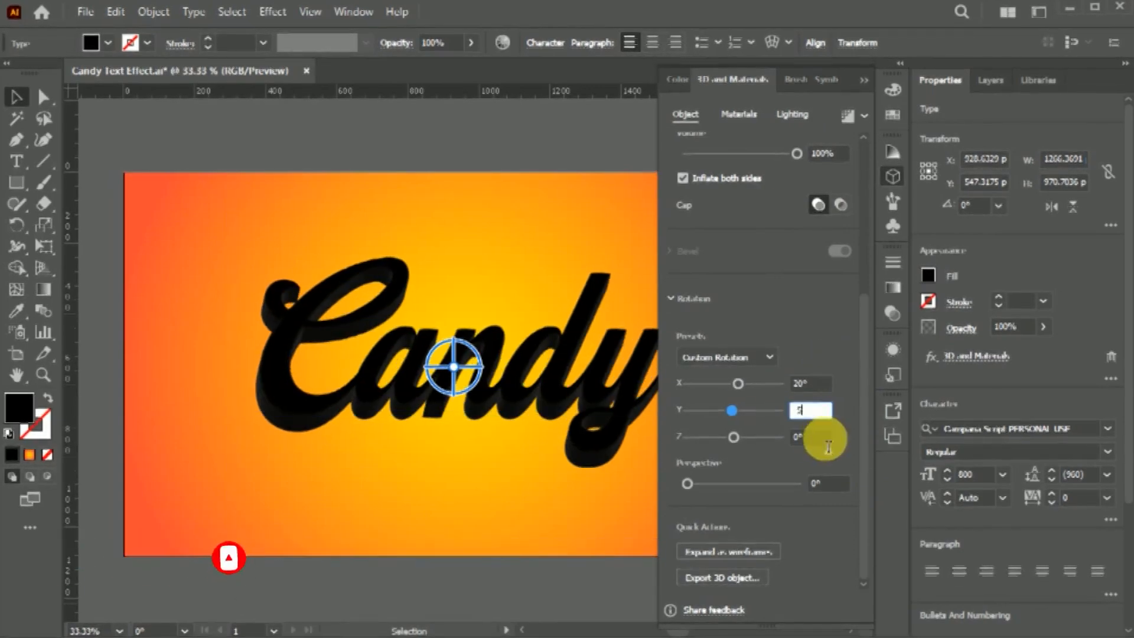
pyautogui.click(821, 437)
pyautogui.moveTo(821, 449); pyautogui.dragTo(795, 450)
pyautogui.write('-5')
pyautogui.press('Return')
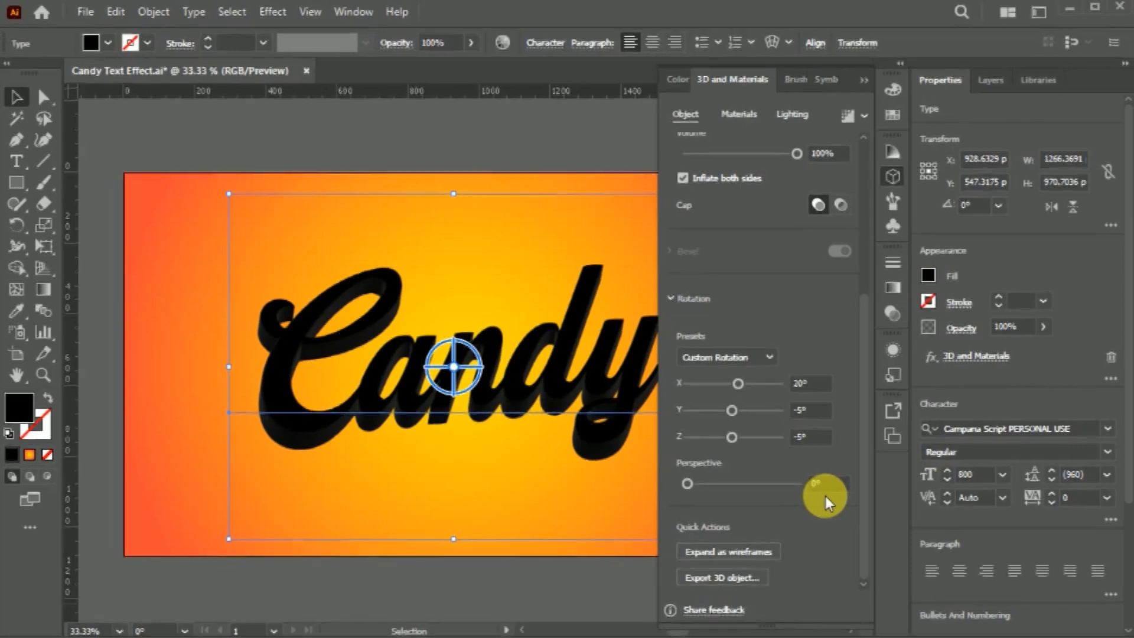
# Apply the Natural Crocodile Back Leather material to the 3D text.
pyautogui.click(744, 118)
pyautogui.scroll(-5, 855, 236)
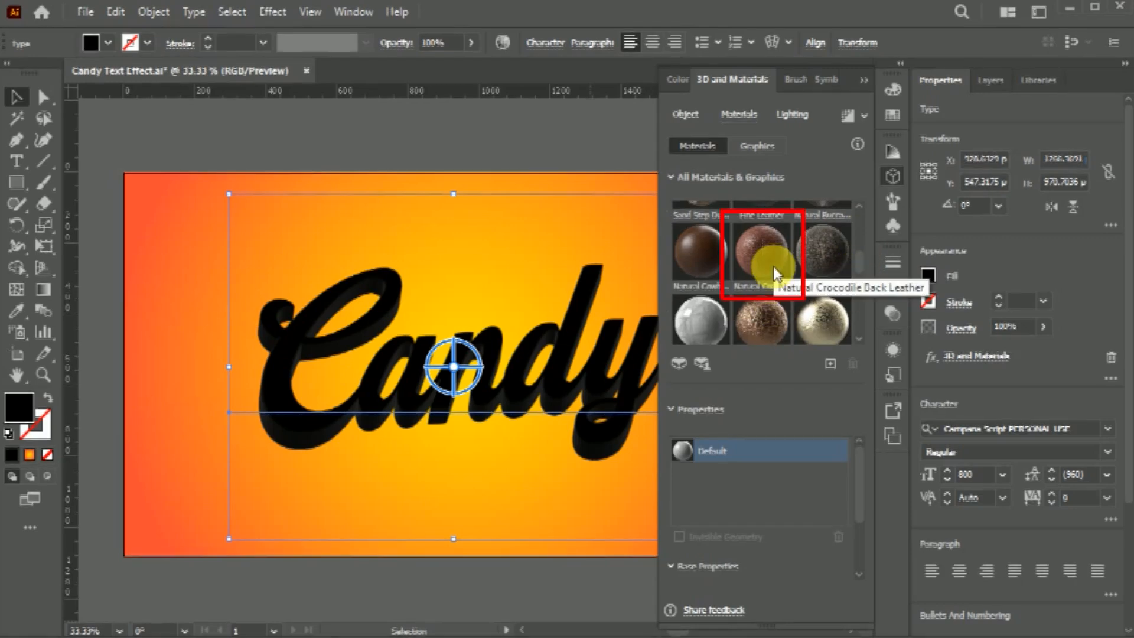
pyautogui.click(773, 269)
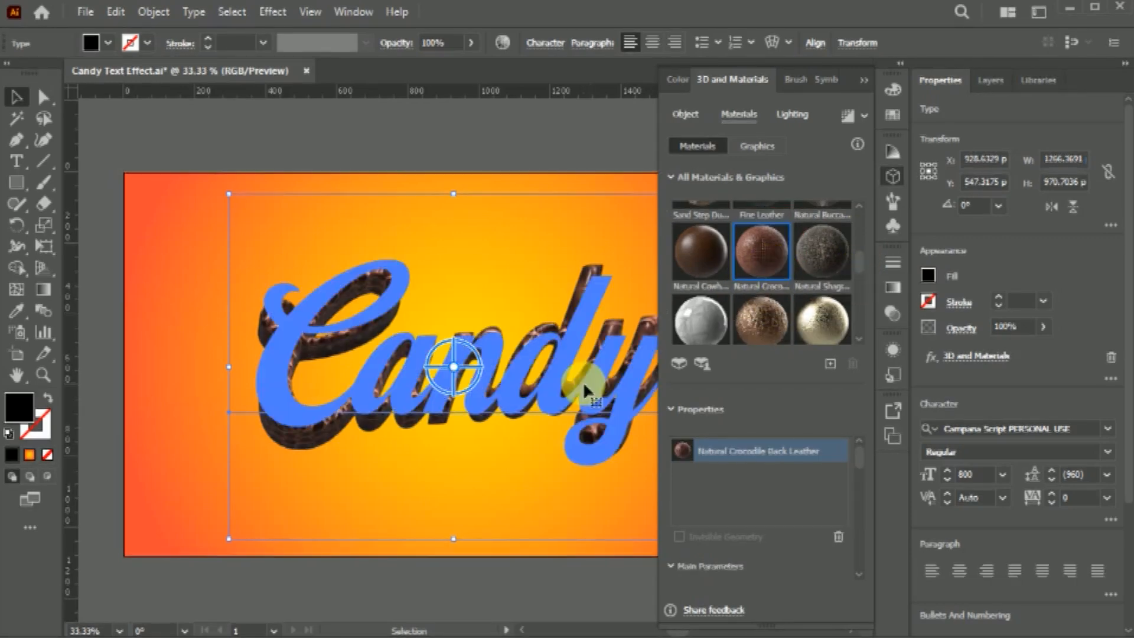
# Set the crocodile leather material's Repeat to 25 and its Crocodile Back Color Variation to 0.65.
pyautogui.scroll(-3, 862, 455)
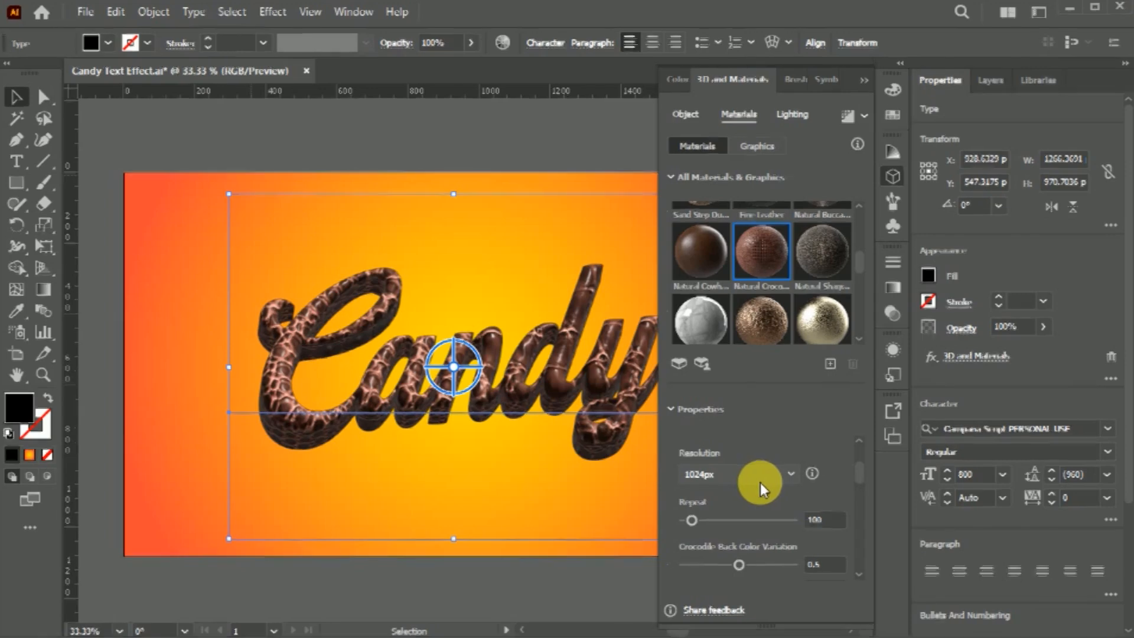
pyautogui.click(808, 522)
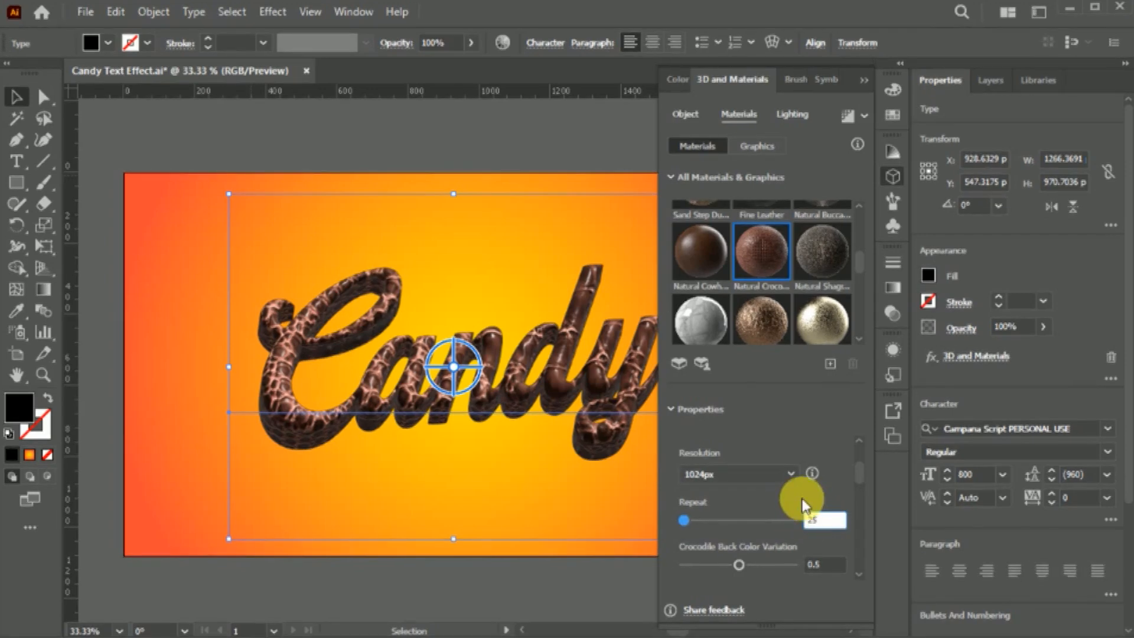
pyautogui.scroll(-1, 856, 480)
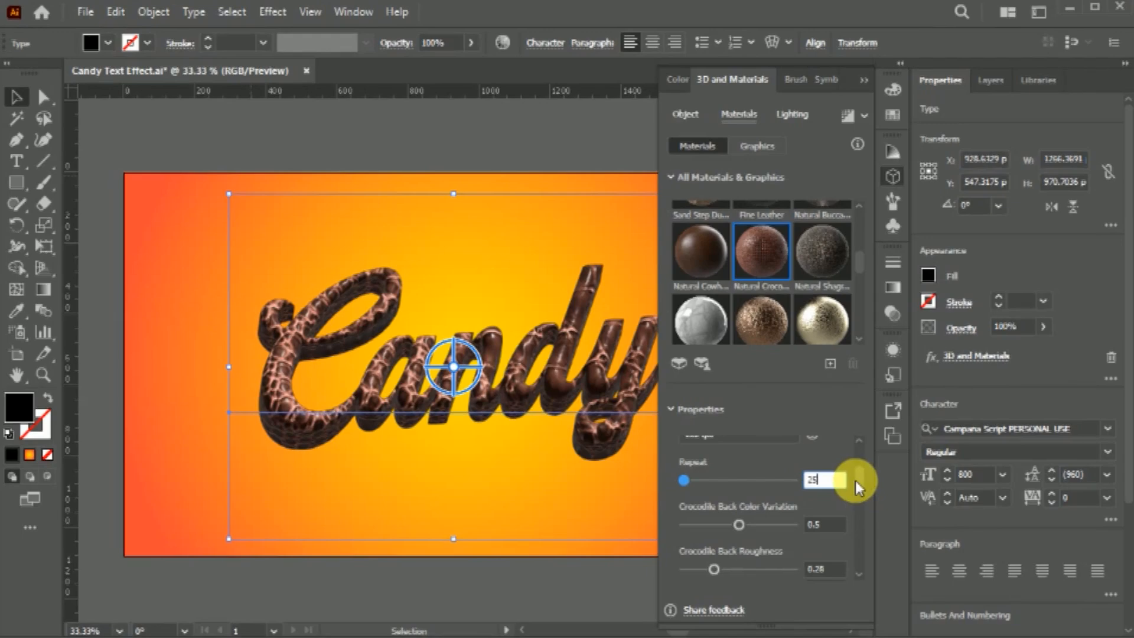
pyautogui.click(834, 541)
pyautogui.write('0.')
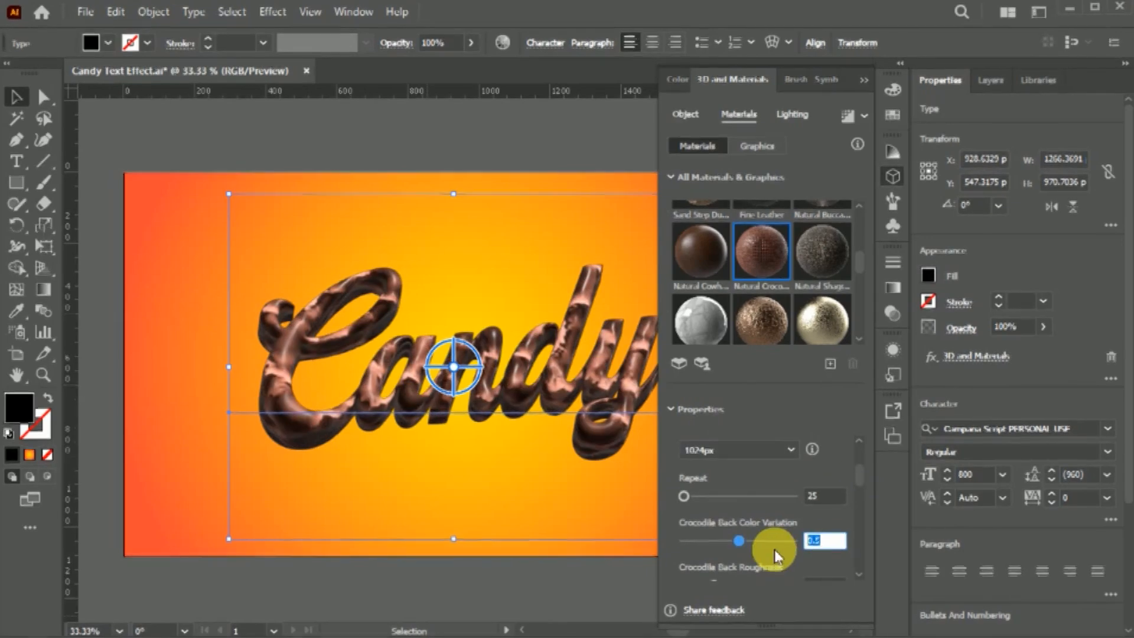
# Set the material's Crocodile Back Roughness to 0.2 and Crocodile Back Roughness Variation to 1.
pyautogui.moveTo(859, 476); pyautogui.dragTo(845, 497)
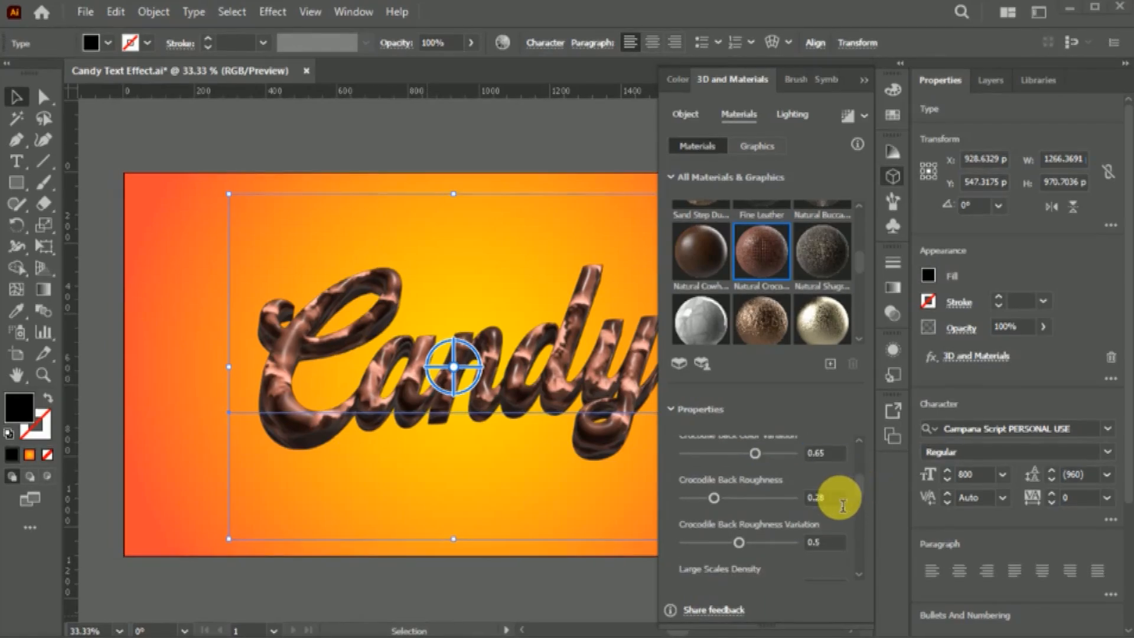
pyautogui.doubleClick(827, 497)
pyautogui.write('0.20')
pyautogui.press('Return')
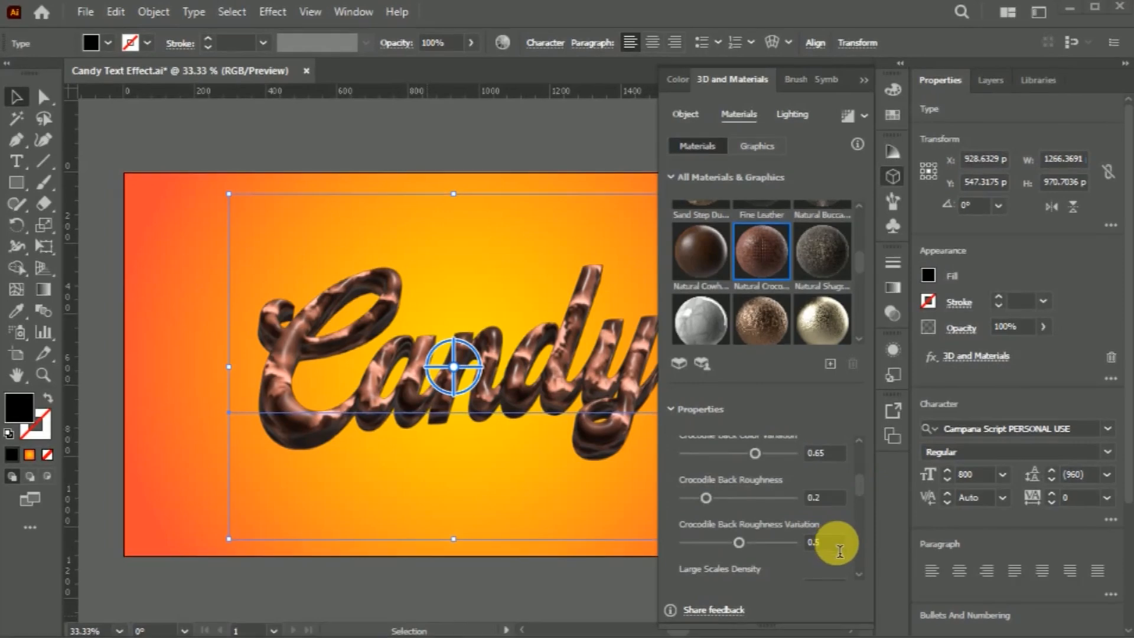
pyautogui.doubleClick(842, 551)
pyautogui.write('1')
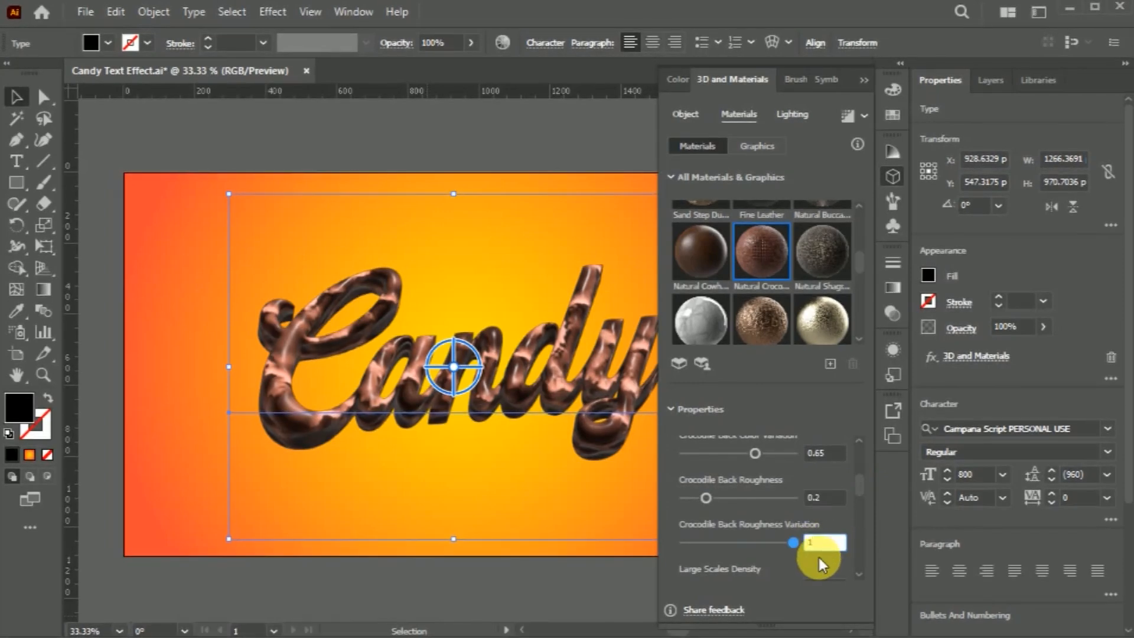
# Set the material's Large Scales Density, Small Scales Density and Grain Intensity all to 0.
pyautogui.scroll(-2, 859, 490)
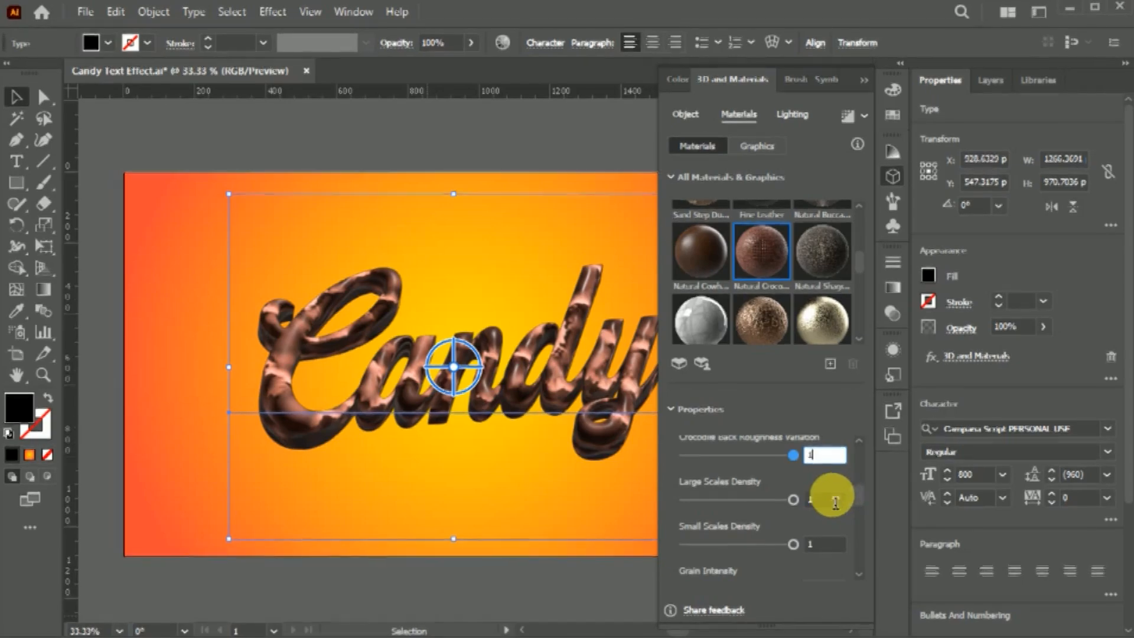
pyautogui.doubleClick(827, 500)
pyautogui.write('0')
pyautogui.click(826, 543)
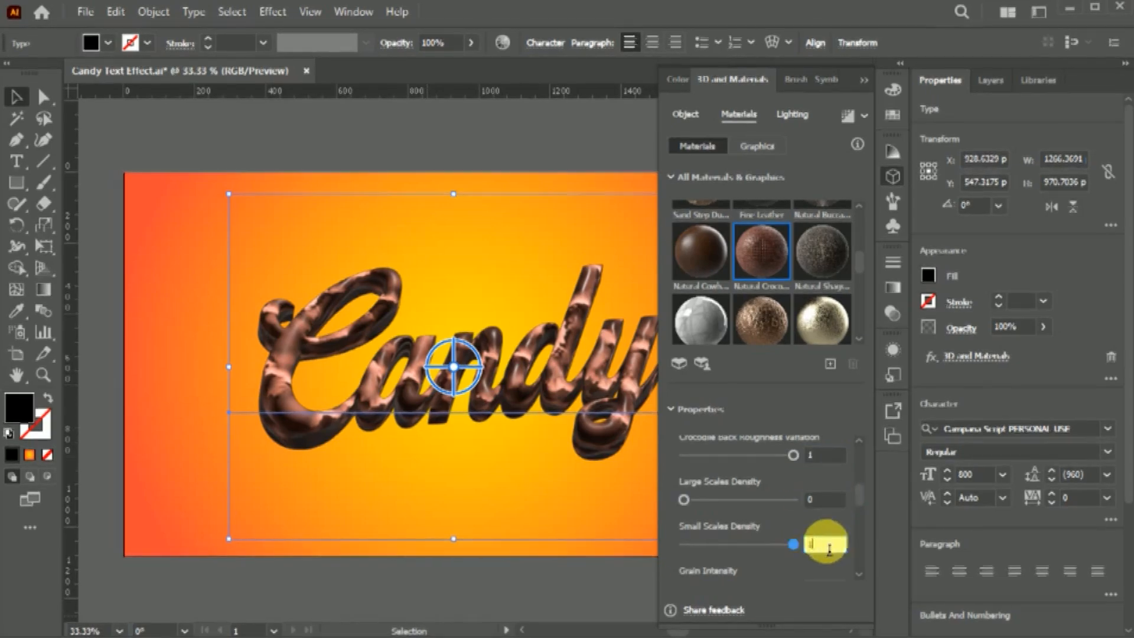
pyautogui.scroll(-2, 859, 516)
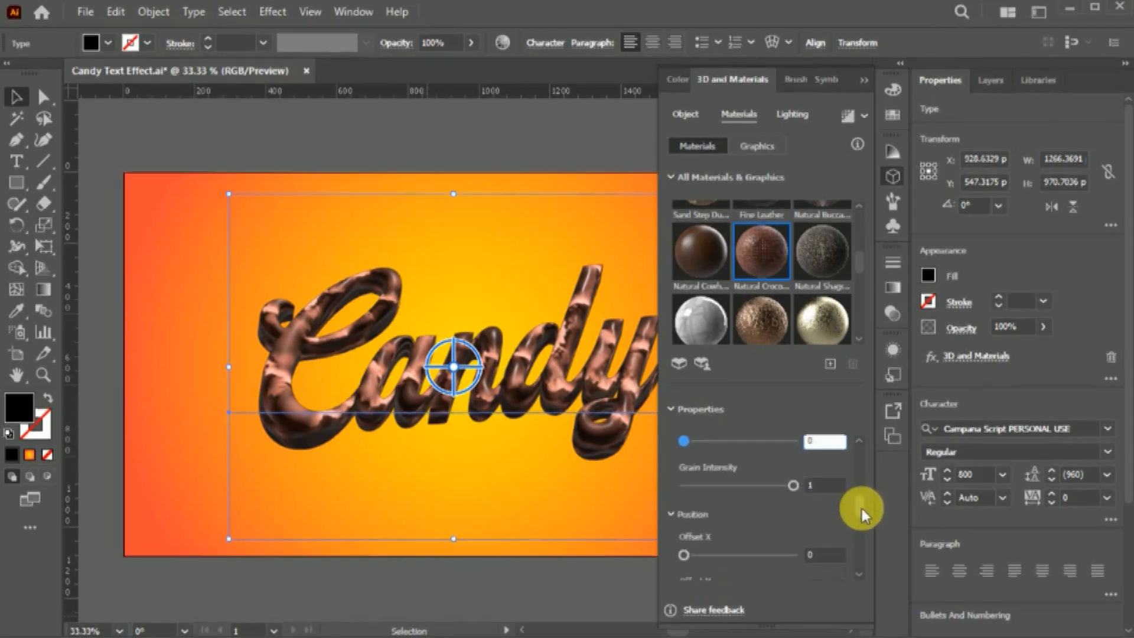
pyautogui.doubleClick(829, 493)
pyautogui.write('0')
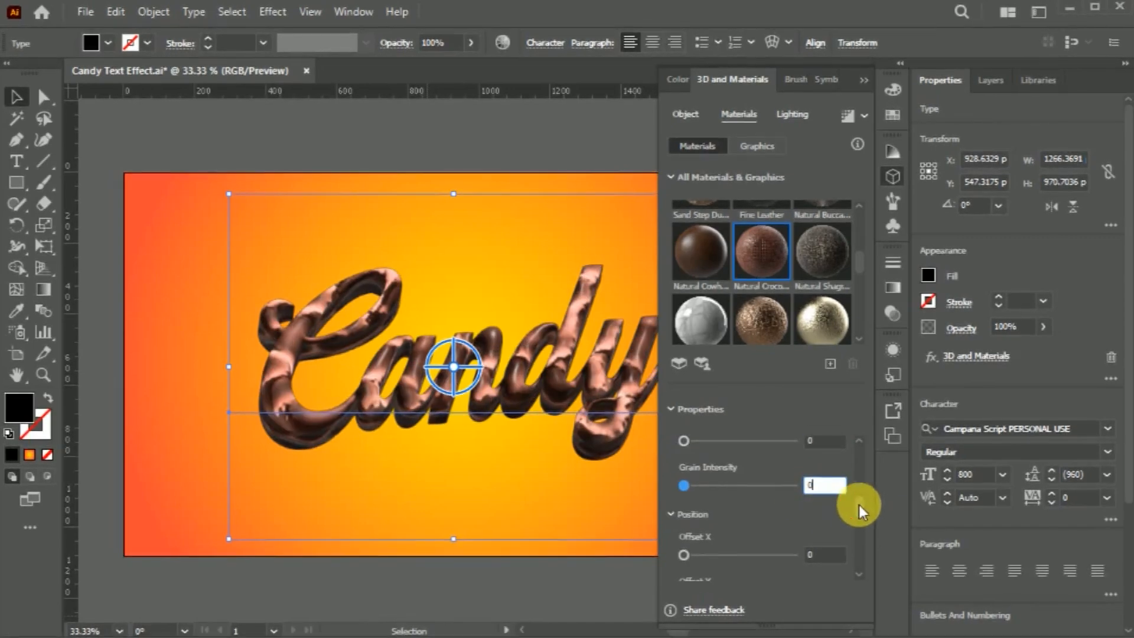
# Set the material's position to Offset X 15 and Offset Y 65, and change its rotation.
pyautogui.scroll(-2, 858, 507)
pyautogui.scroll(-1, 853, 505)
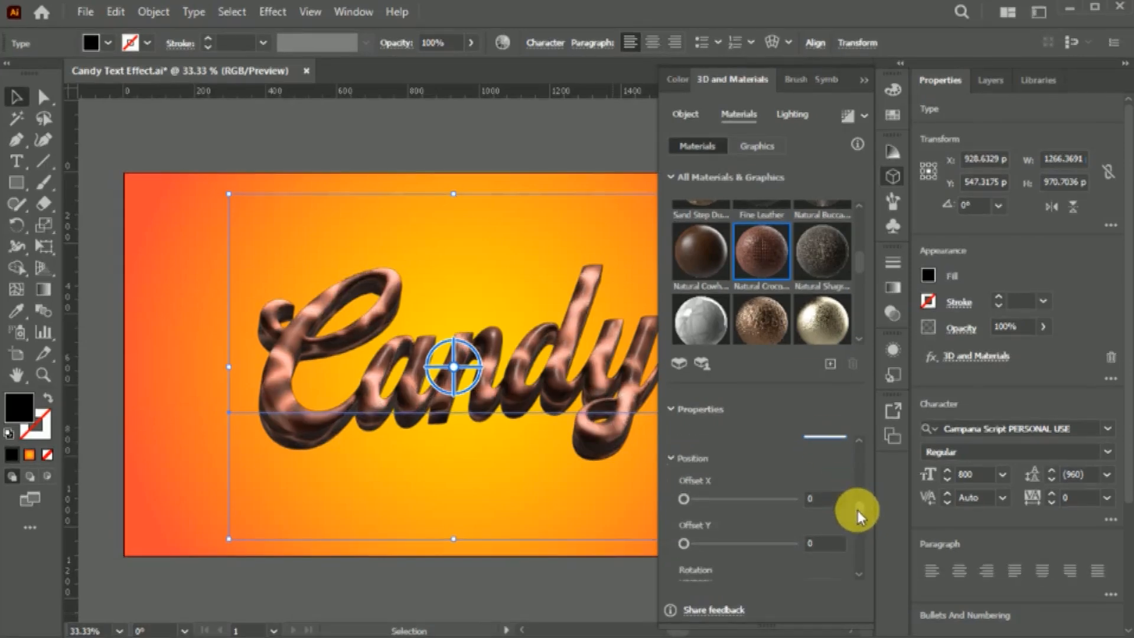
pyautogui.click(818, 486)
pyautogui.write('15')
pyautogui.click(828, 535)
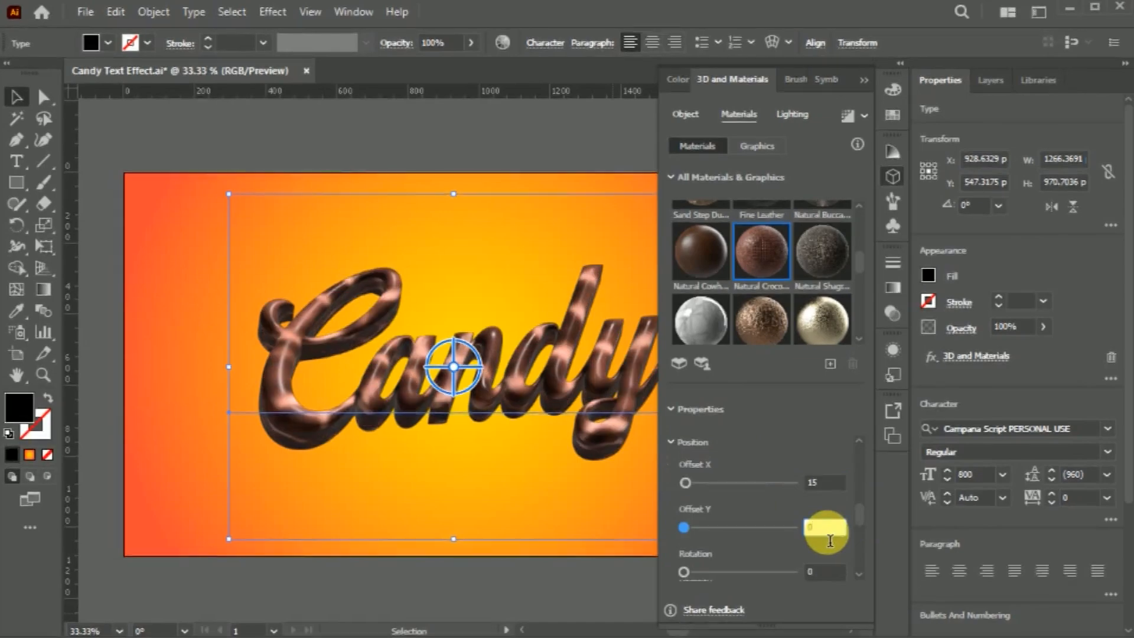
pyautogui.write('6')
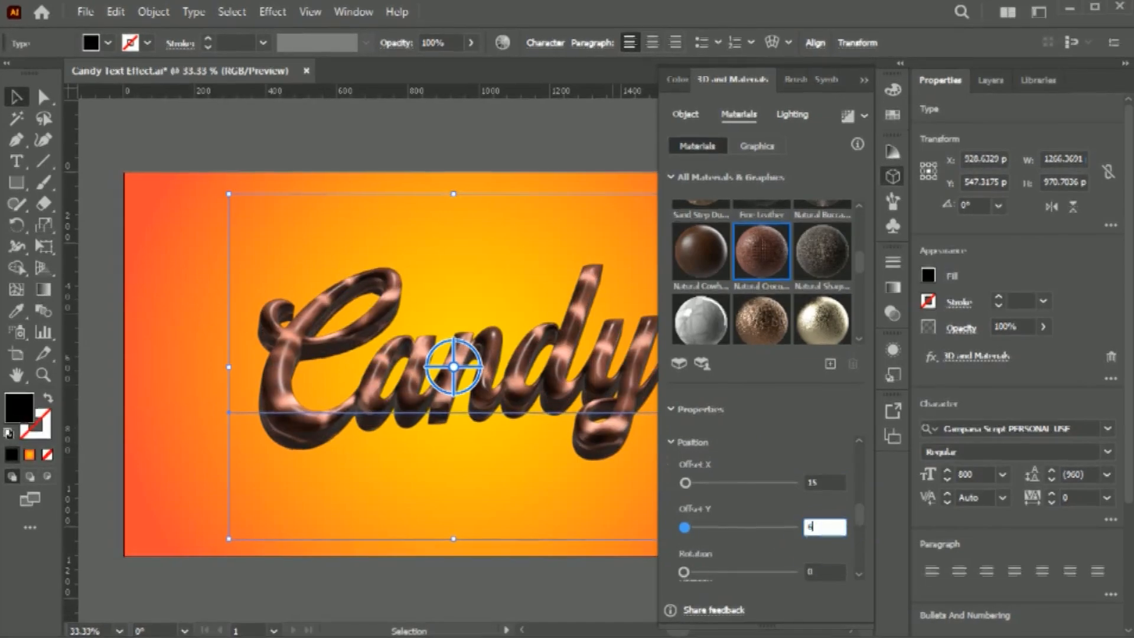
pyautogui.write('5')
pyautogui.click(828, 574)
pyautogui.doubleClick(826, 581)
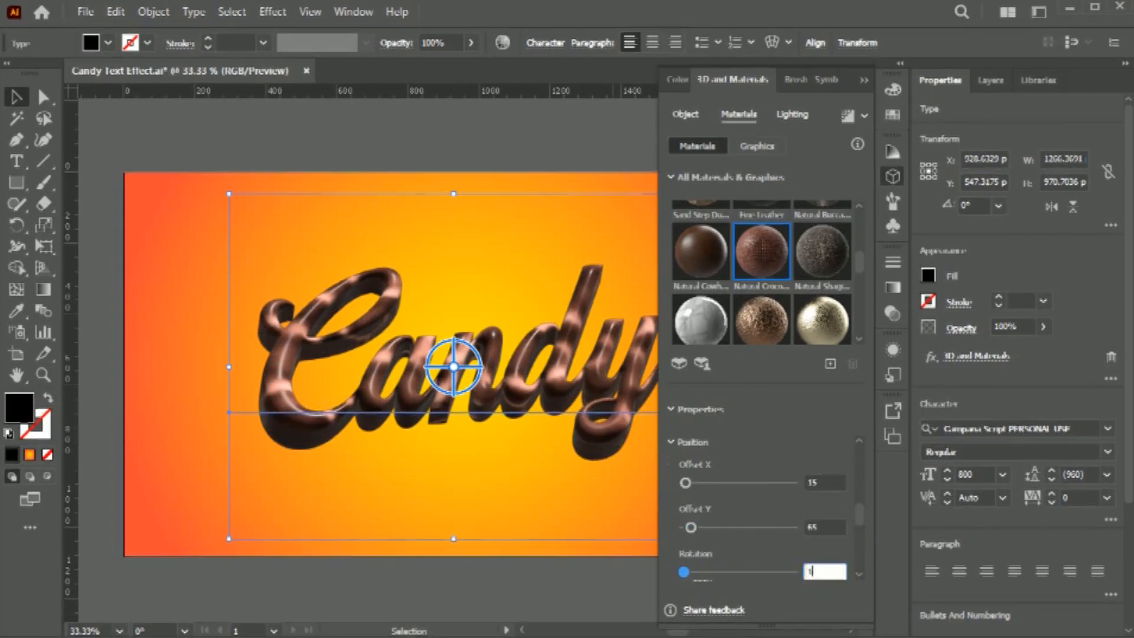
# Set the material's technical parameters Contrast to 0.55 and Saturation to 0.6.
pyautogui.moveTo(859, 517); pyautogui.dragTo(865, 533)
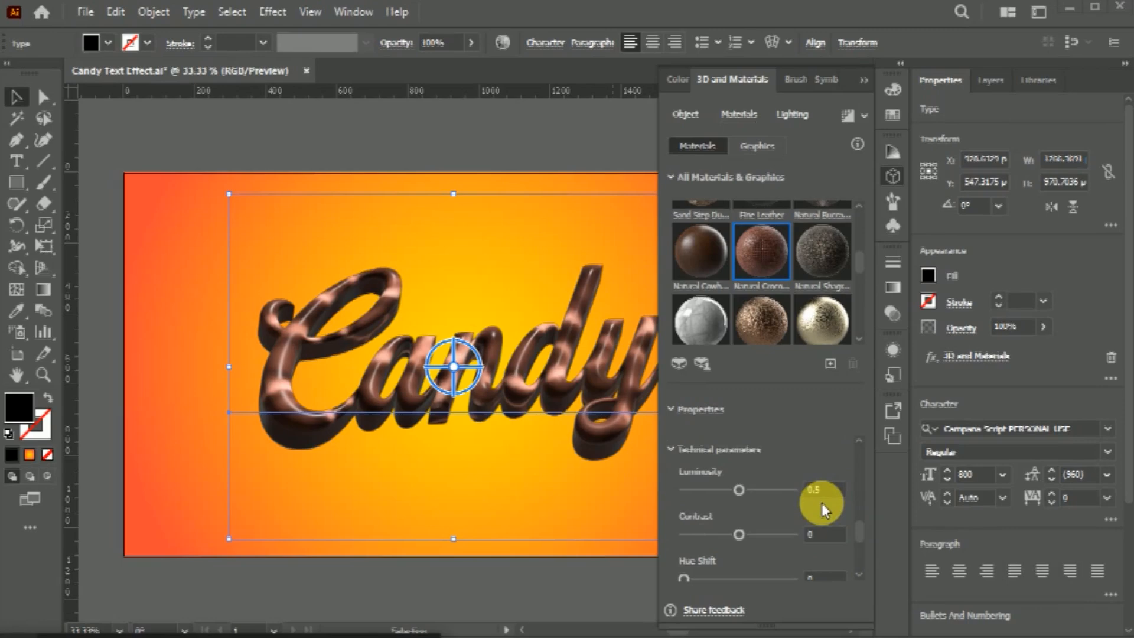
pyautogui.click(822, 534)
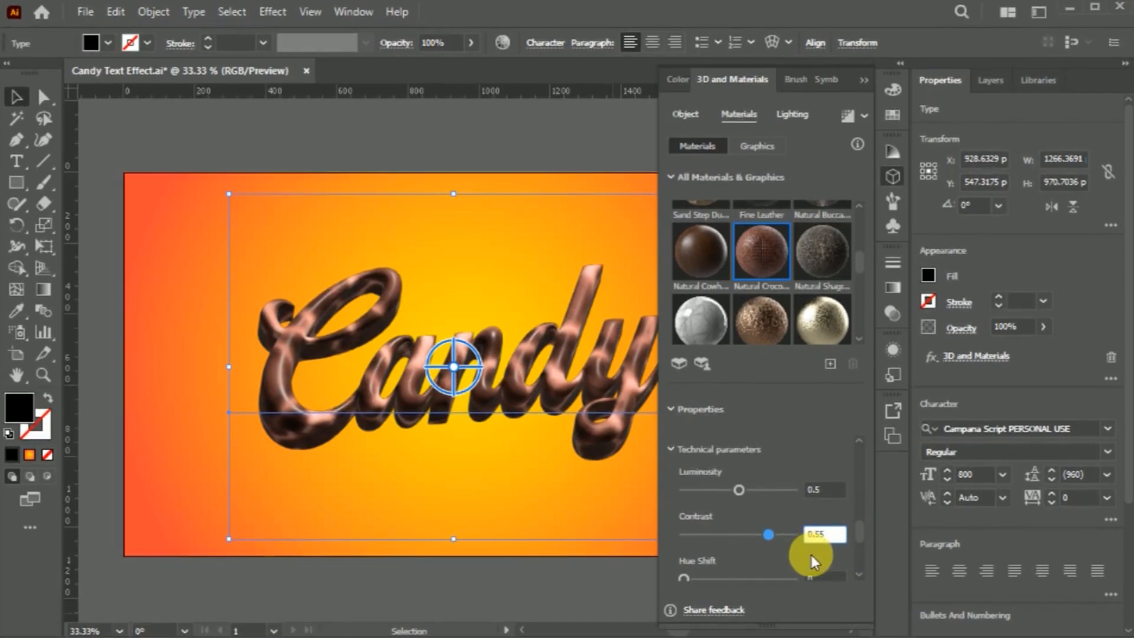
pyautogui.moveTo(857, 531); pyautogui.dragTo(857, 540)
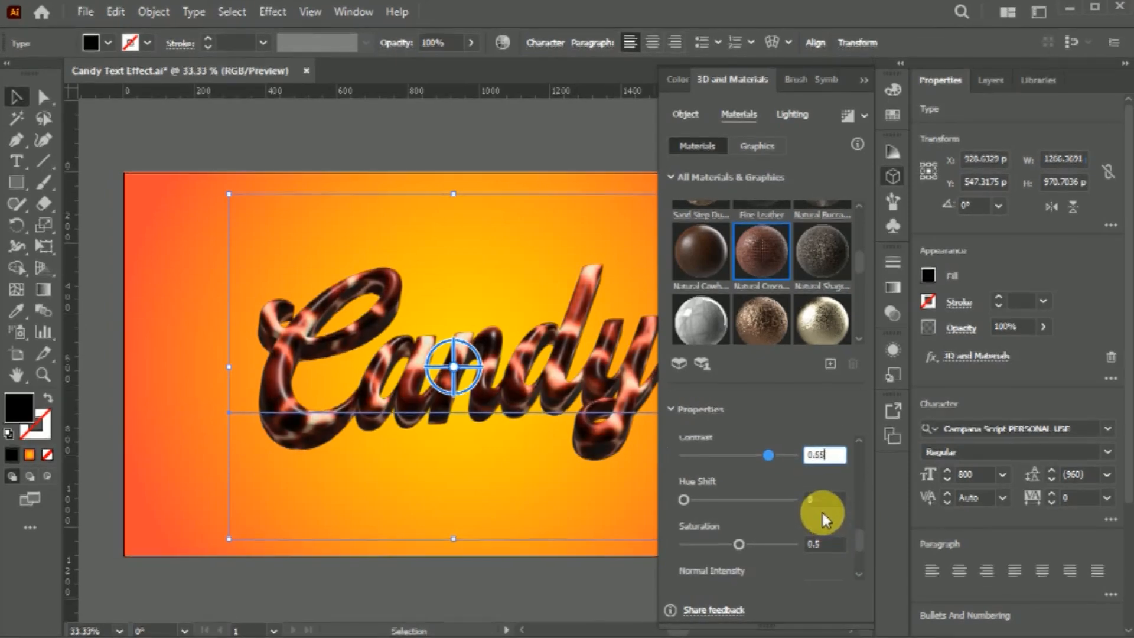
pyautogui.click(824, 544)
pyautogui.write('0')
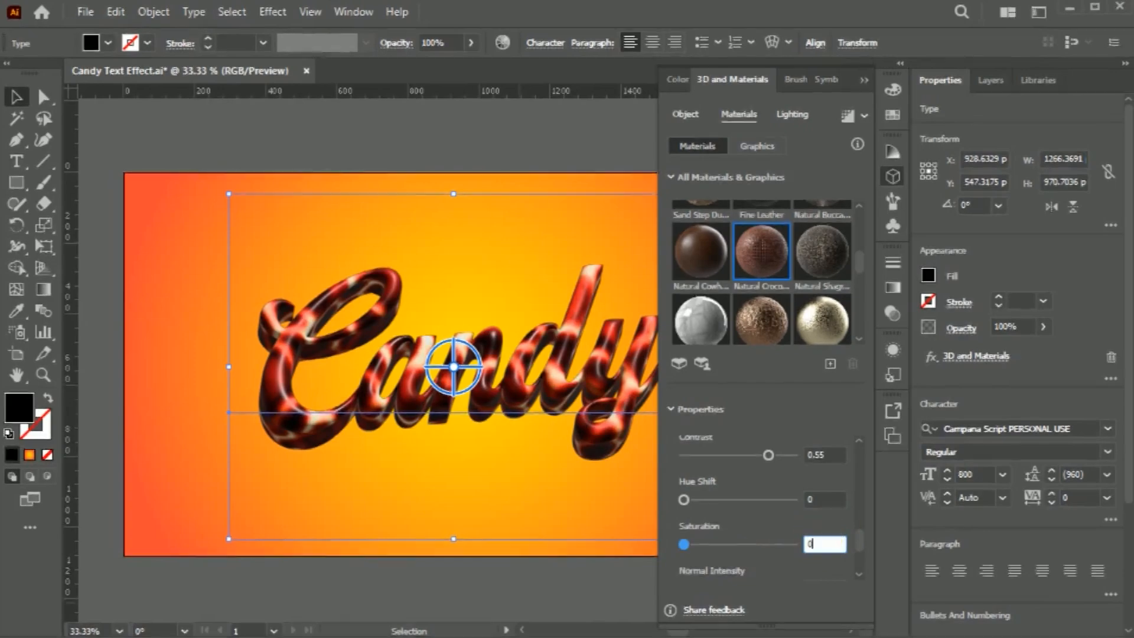
# Set the material's Normal Intensity to 0.55 and Height Range to 0.40.
pyautogui.moveTo(858, 543); pyautogui.dragTo(859, 554)
pyautogui.click(820, 493)
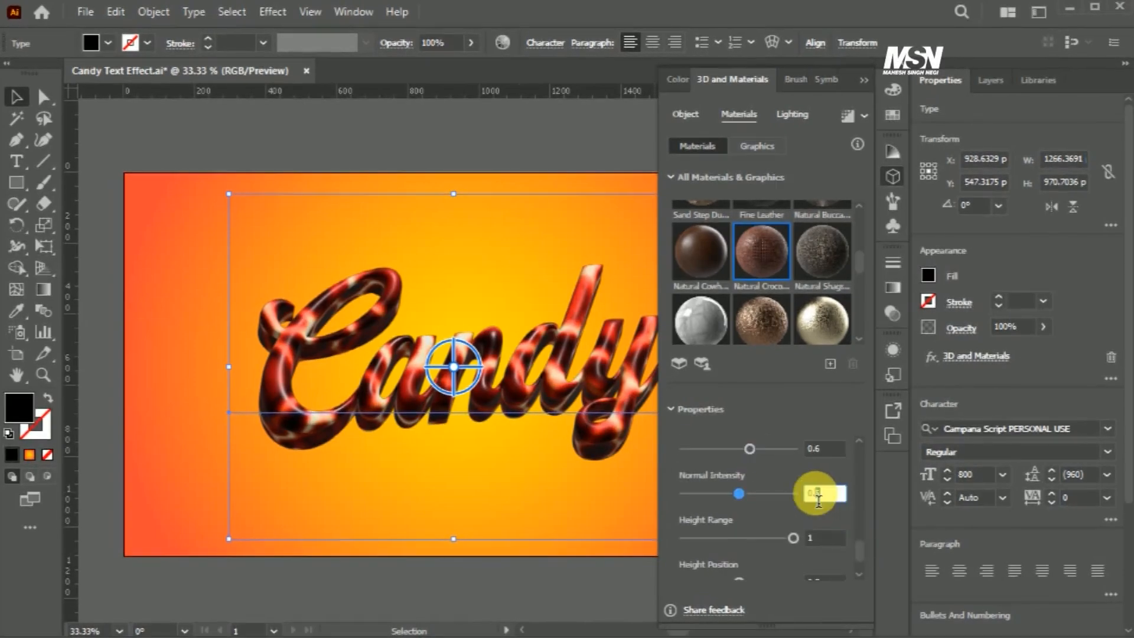
pyautogui.write('0.55')
pyautogui.click(824, 538)
pyautogui.click(793, 539)
pyautogui.write('0.40')
# Set the material's Height Position to 0.85 and Ambient Occlusion Intensity to 0.20.
pyautogui.scroll(-2, 859, 558)
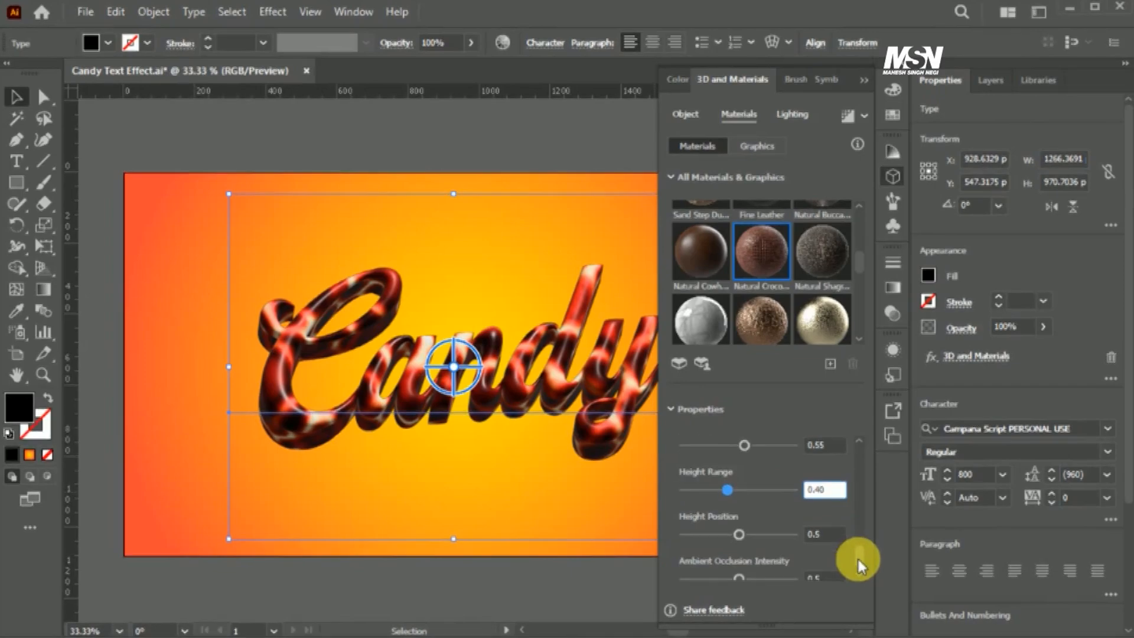
pyautogui.click(826, 535)
pyautogui.write('0.')
pyautogui.scroll(-1, 814, 537)
pyautogui.write('85')
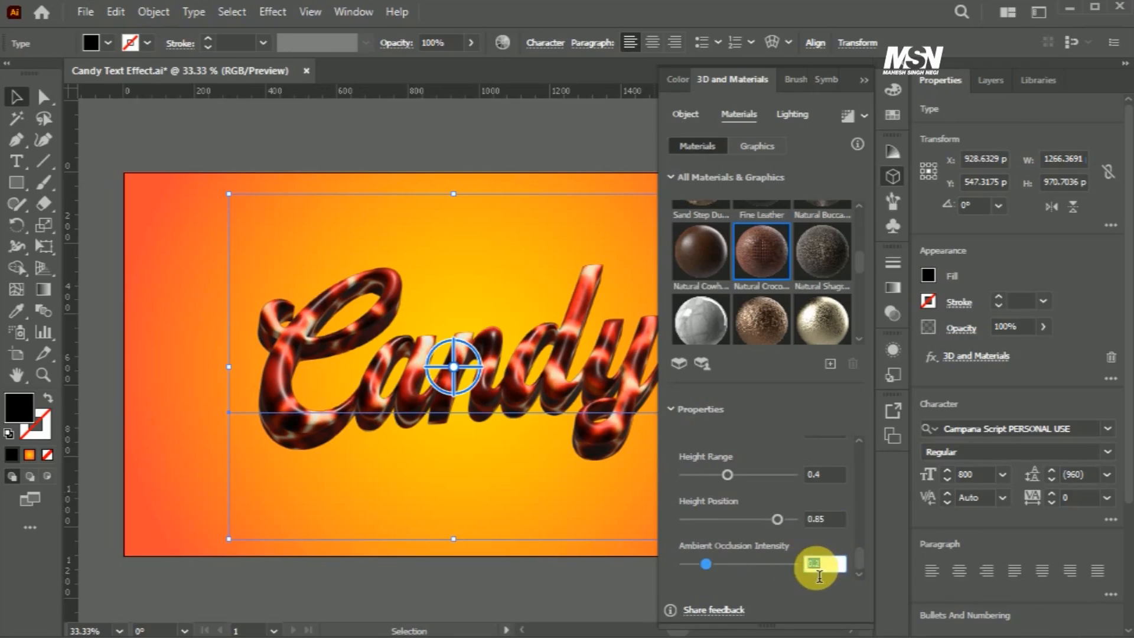
pyautogui.write('0')
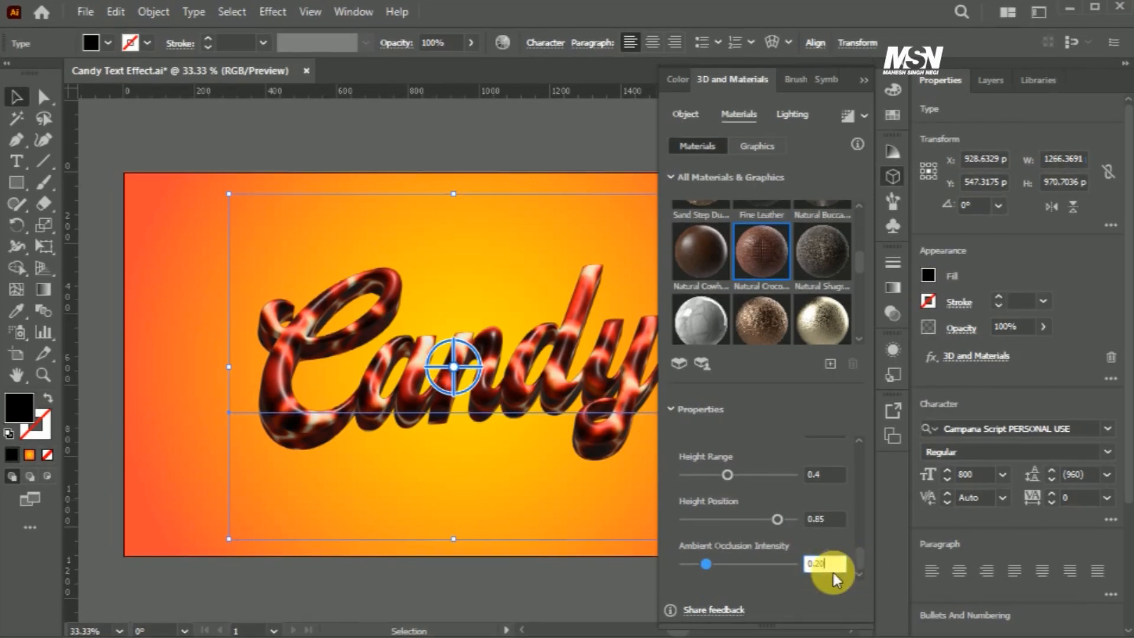
# In the 3D lighting settings, set Light 1's intensity to 100% and its rotation to 85°.
pyautogui.click(800, 116)
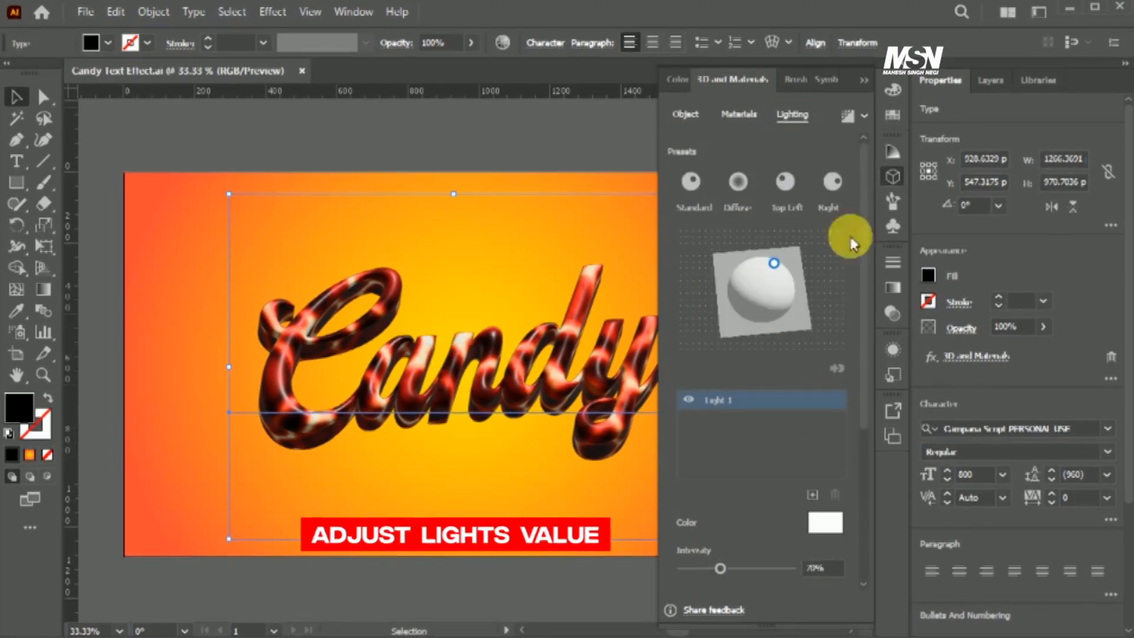
pyautogui.scroll(-5, 868, 402)
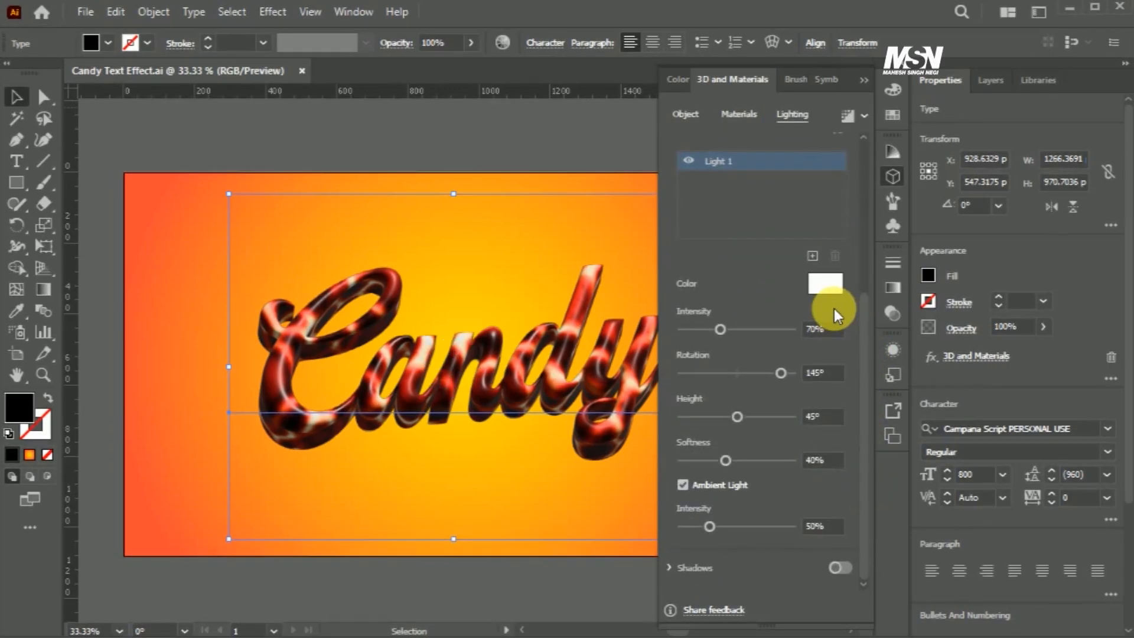
pyautogui.click(810, 330)
pyautogui.write('1')
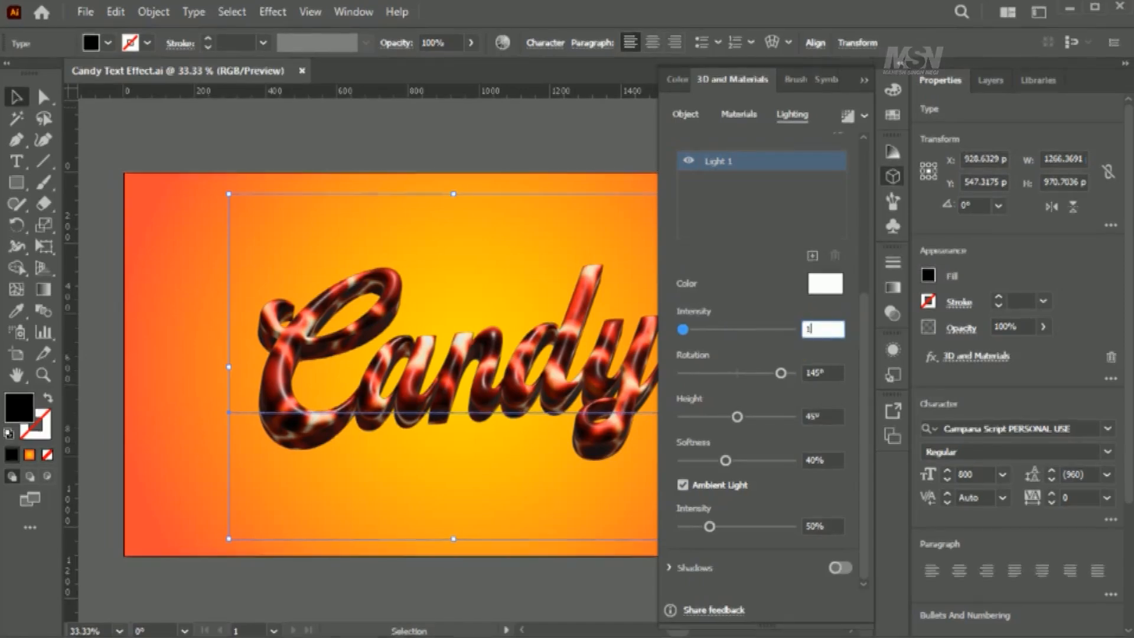
pyautogui.write('00')
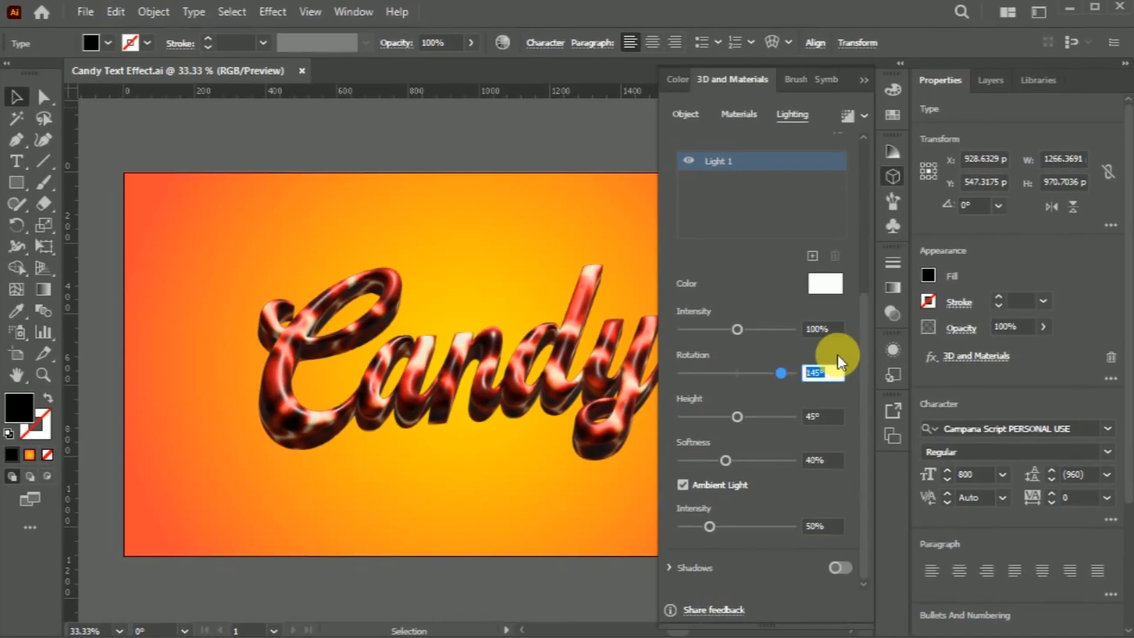
pyautogui.write('85')
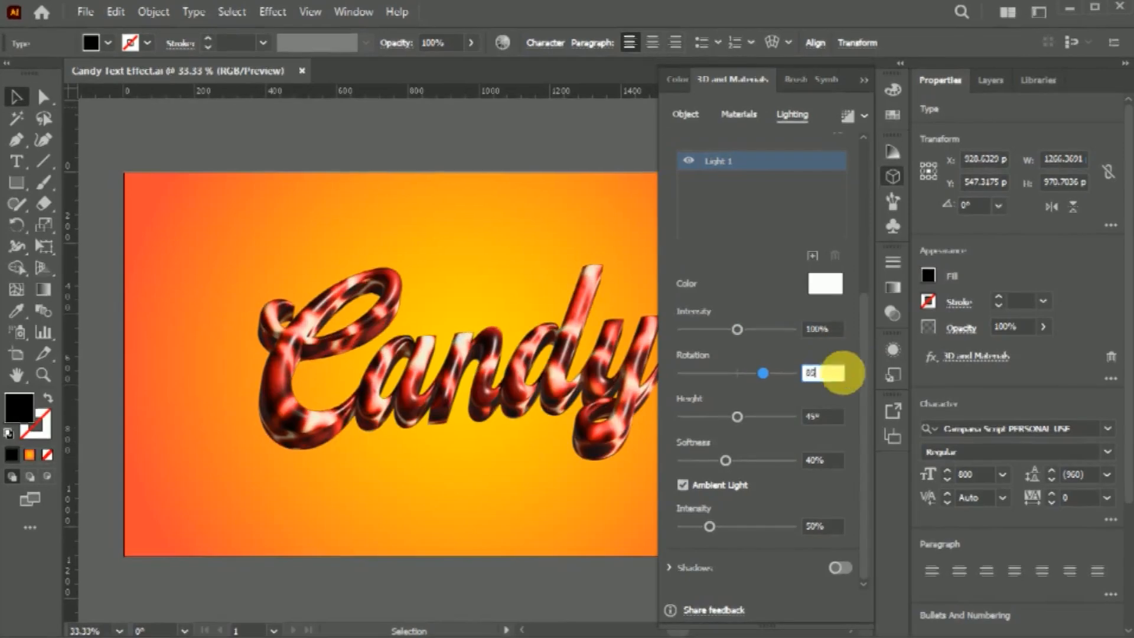
# Set Light 1's height to 75° and softness to 25%, and the ambient light intensity to 35%.
pyautogui.click(828, 425)
pyautogui.write('75')
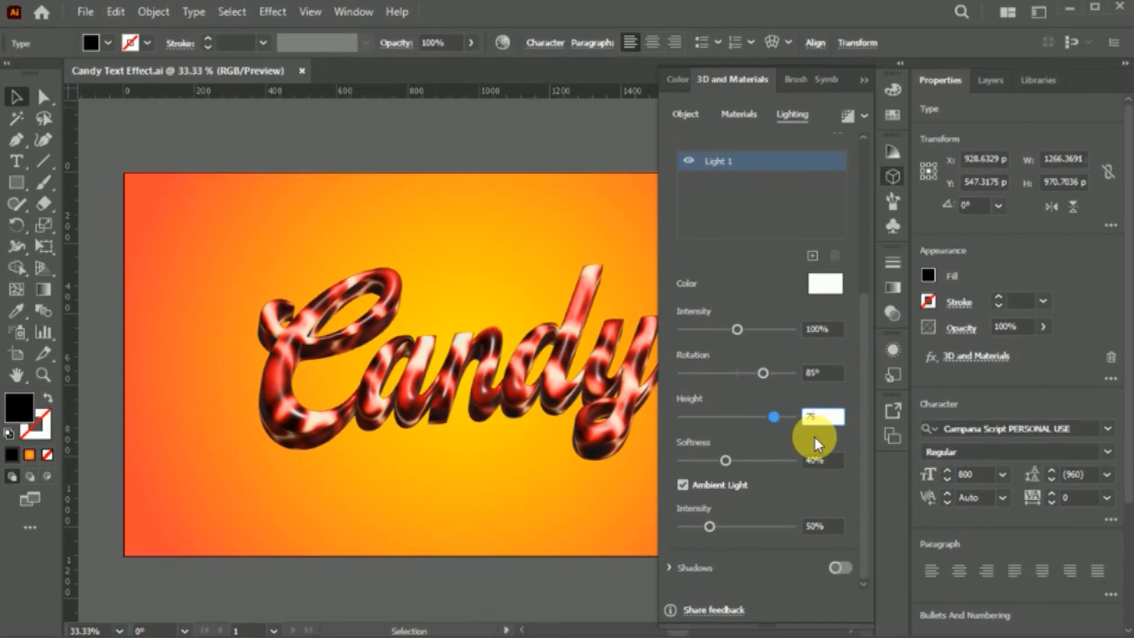
pyautogui.click(818, 465)
pyautogui.press('Return')
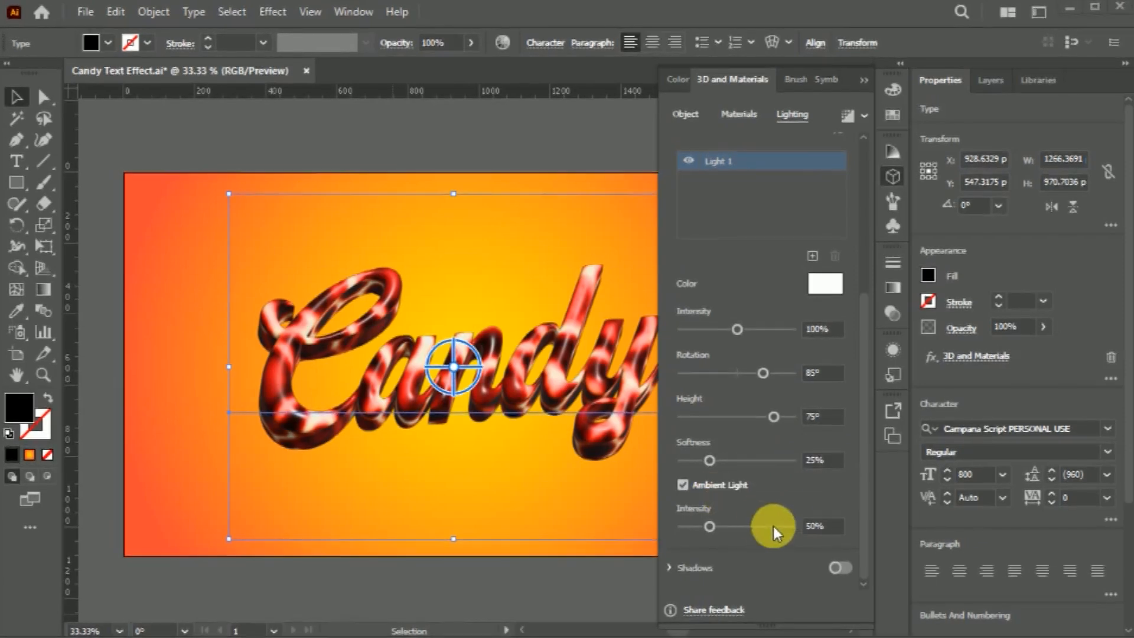
pyautogui.write('30')
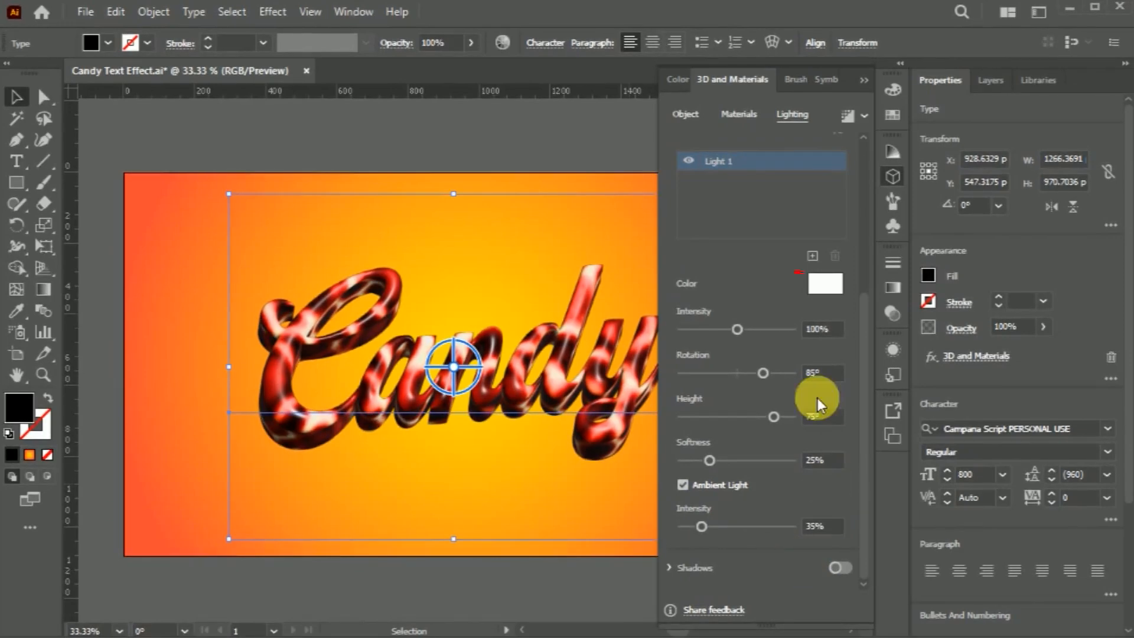
# Add a second light to the 3D text with 35% intensity and -75° rotation.
pyautogui.click(813, 257)
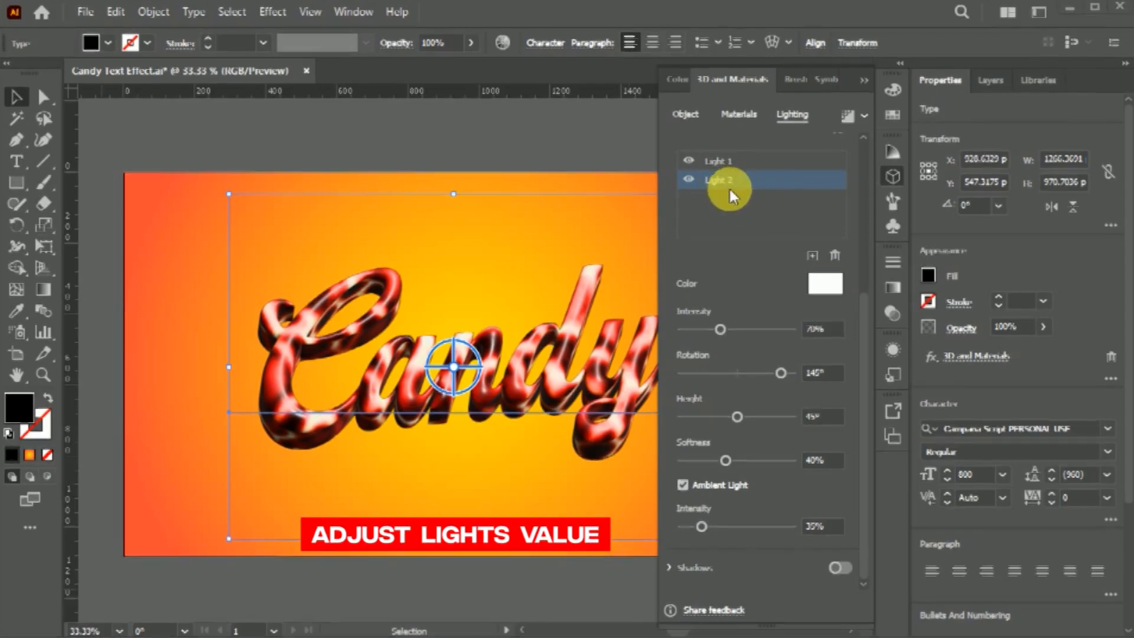
pyautogui.click(830, 330)
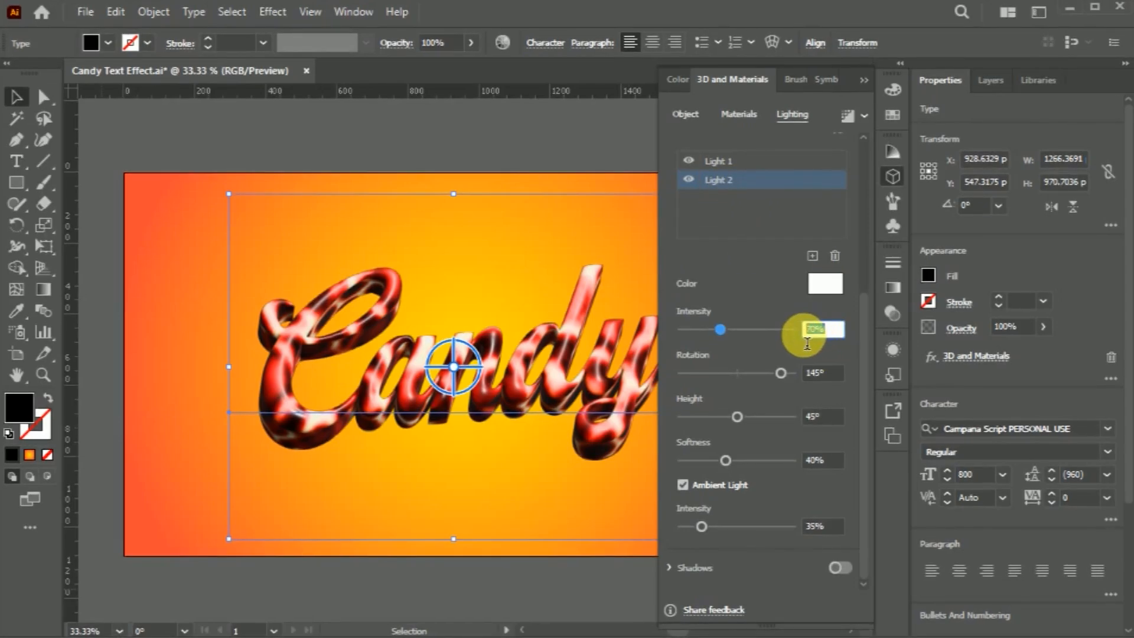
pyautogui.write('35')
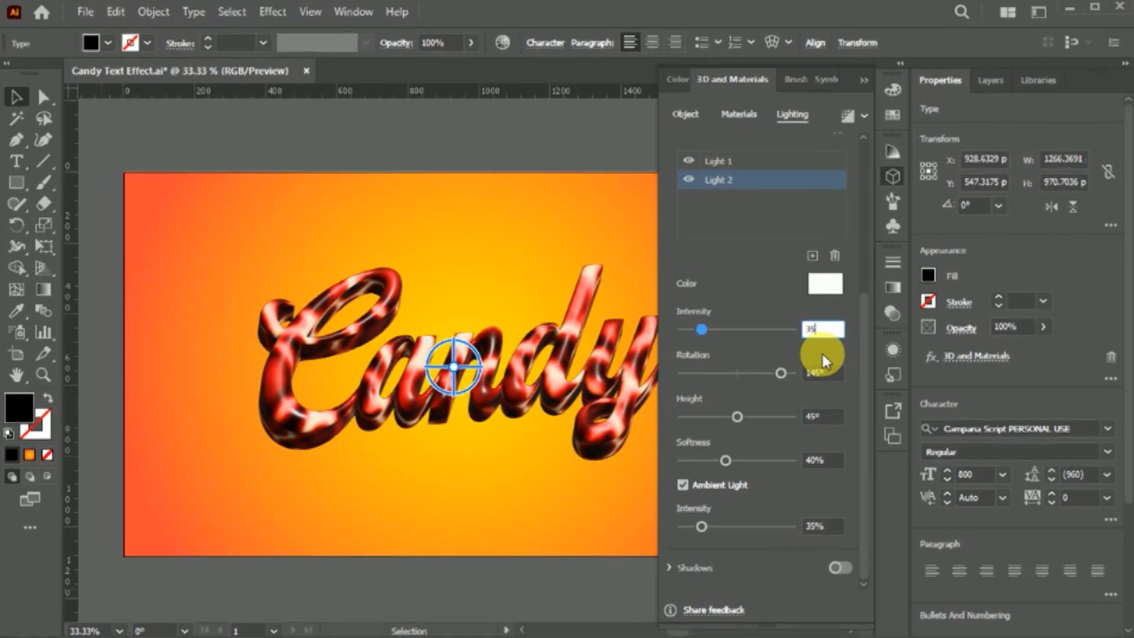
pyautogui.click(836, 384)
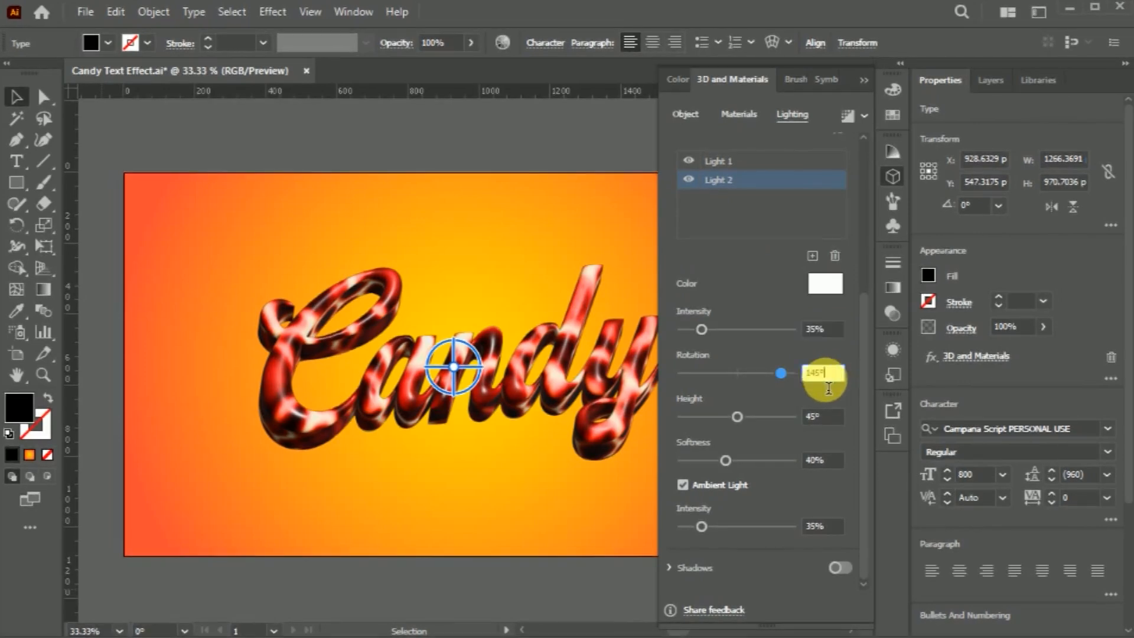
pyautogui.write('-75')
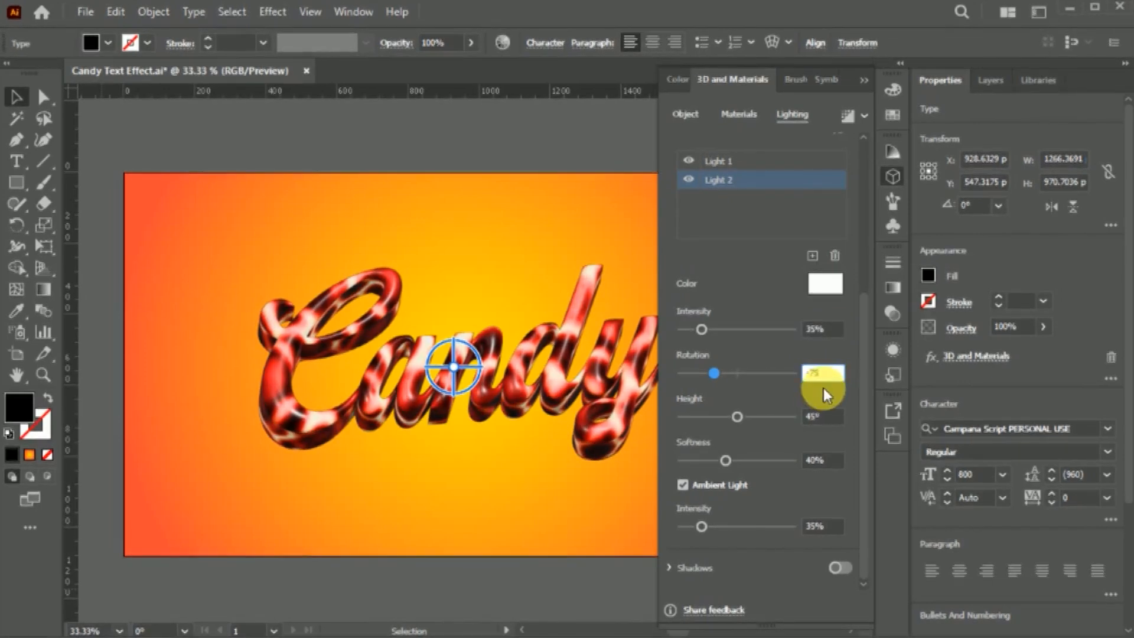
# Set Light 2's height to 50°, softness to 75% and ambient light intensity to 25%, and save the file.
pyautogui.click(823, 419)
pyautogui.write('50')
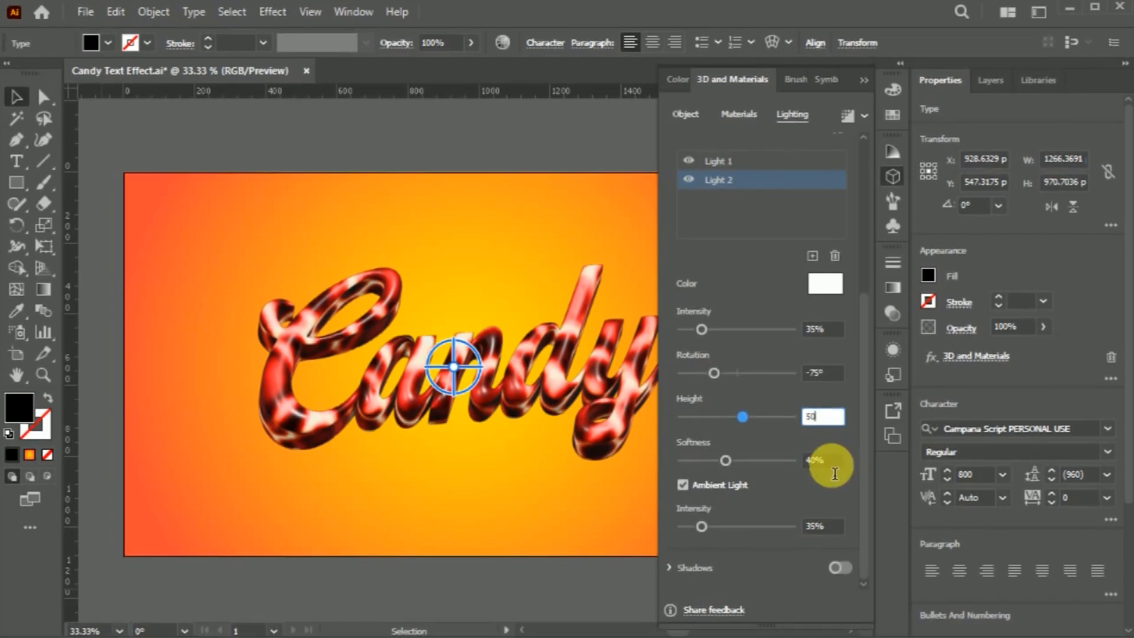
pyautogui.click(807, 466)
pyautogui.write('75')
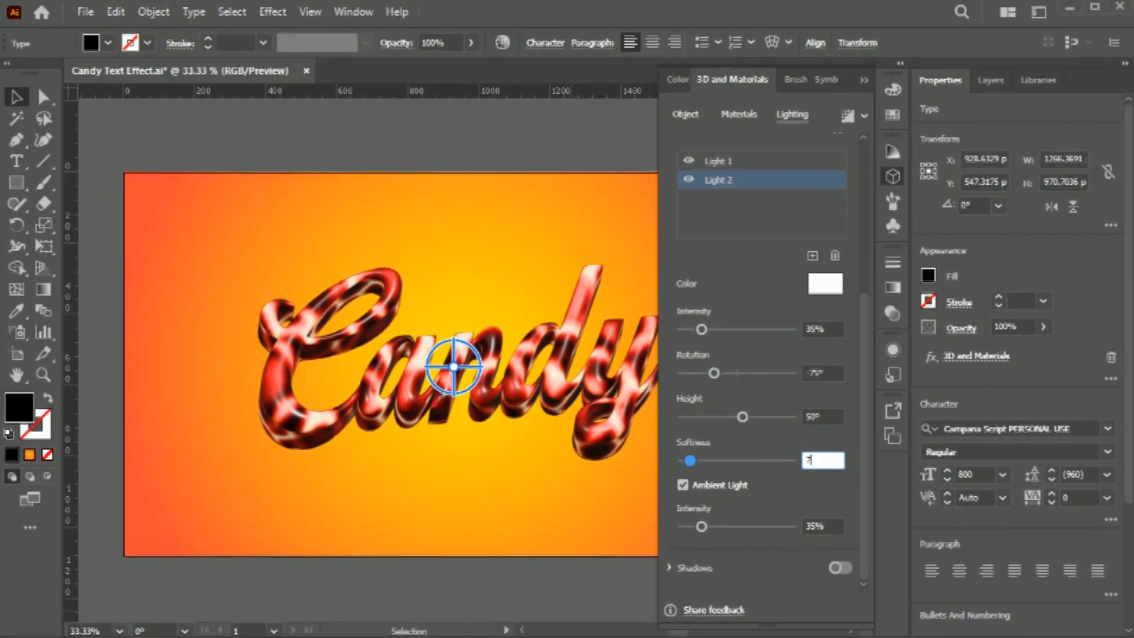
pyautogui.click(830, 536)
pyautogui.write('25')
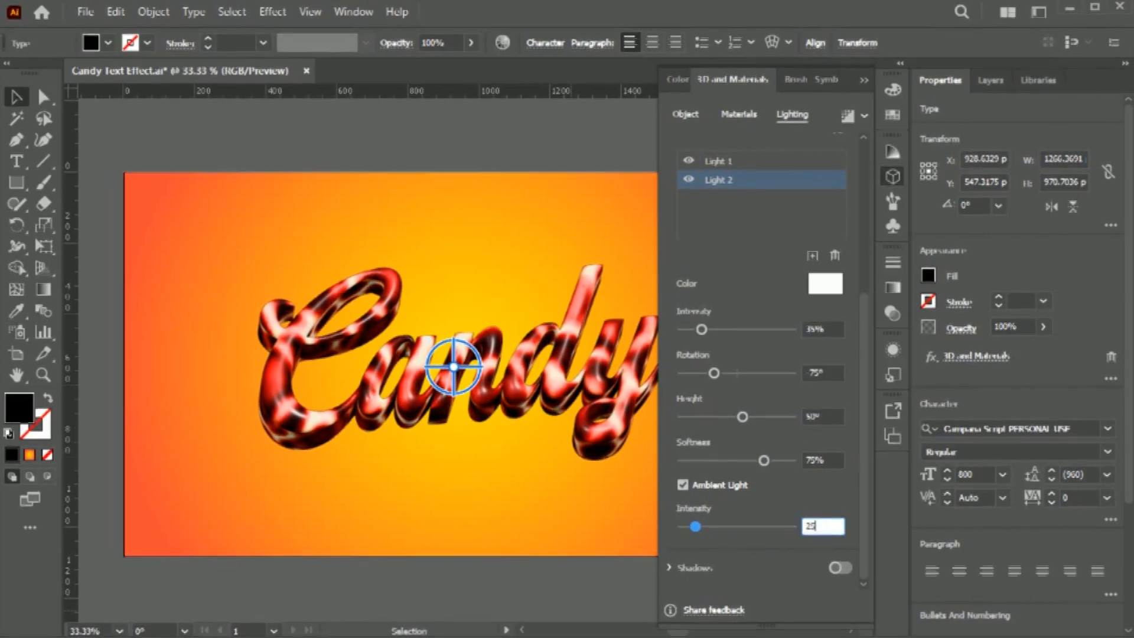
pyautogui.press('Return')
pyautogui.hotkey('ctrl', 's')
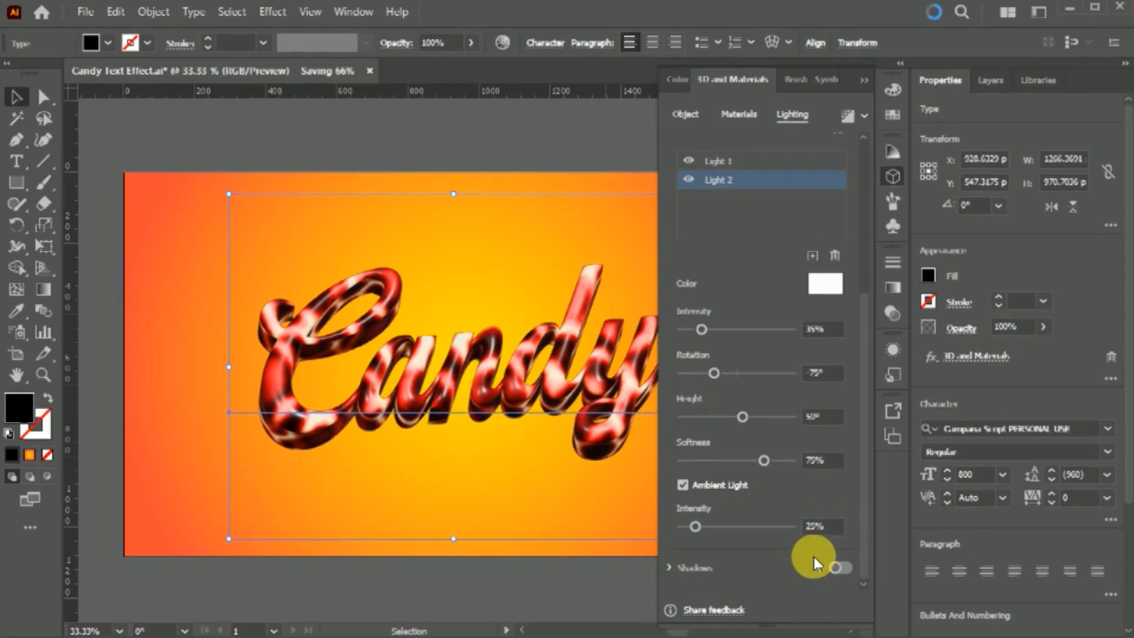
pyautogui.click(893, 183)
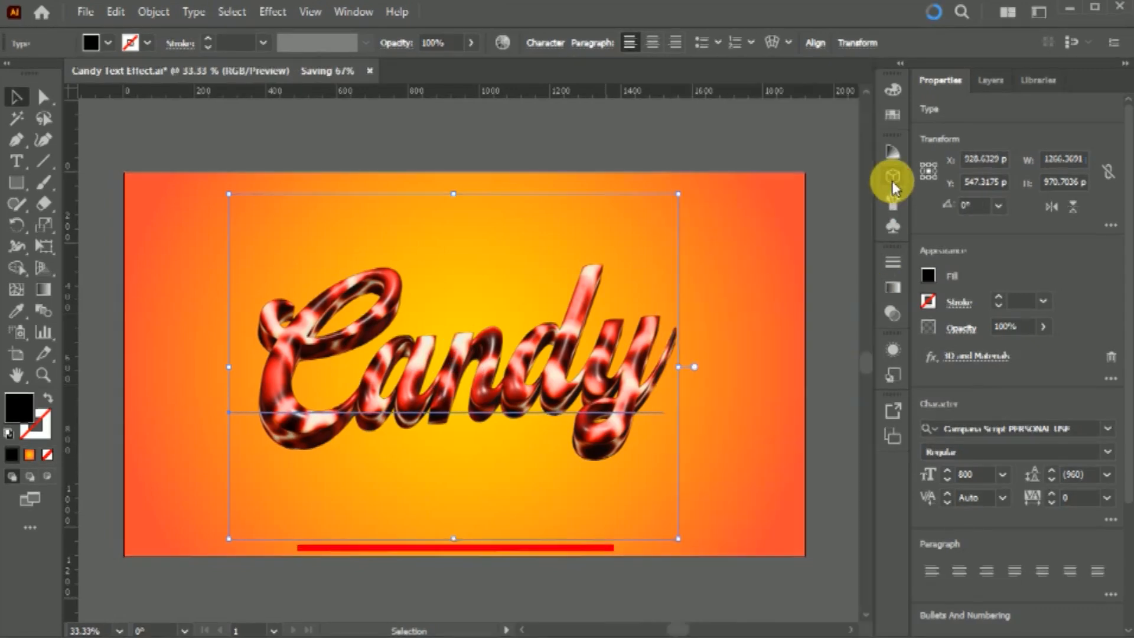
# Add a Drop Shadow effect to the Candy text in Multiply mode with 100% opacity.
pyautogui.click(843, 320)
pyautogui.click(640, 389)
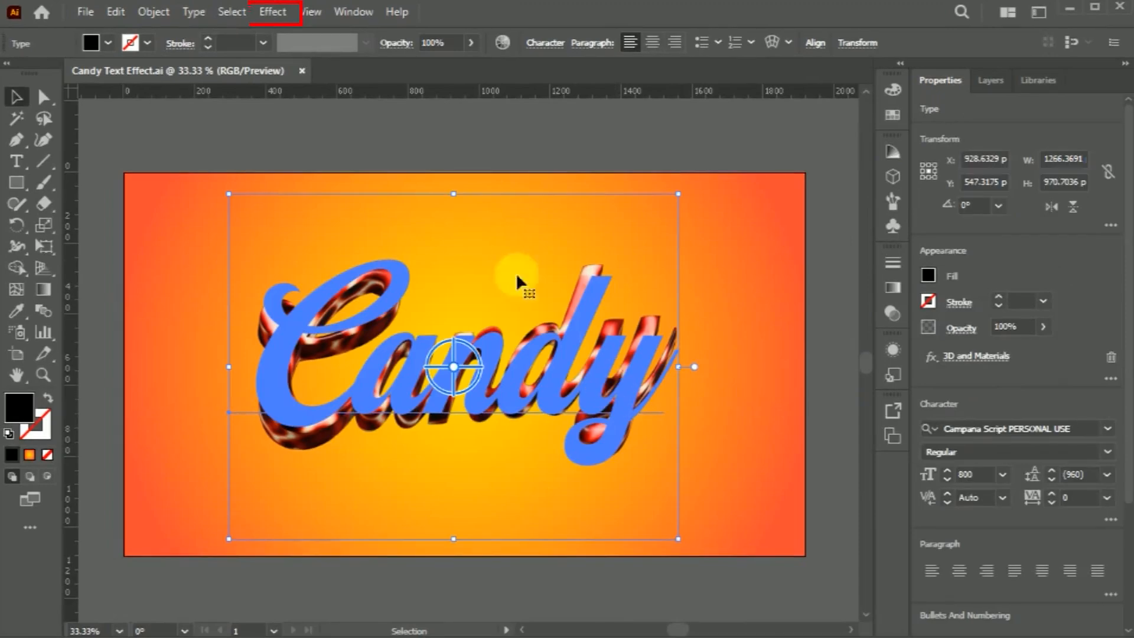
pyautogui.click(278, 12)
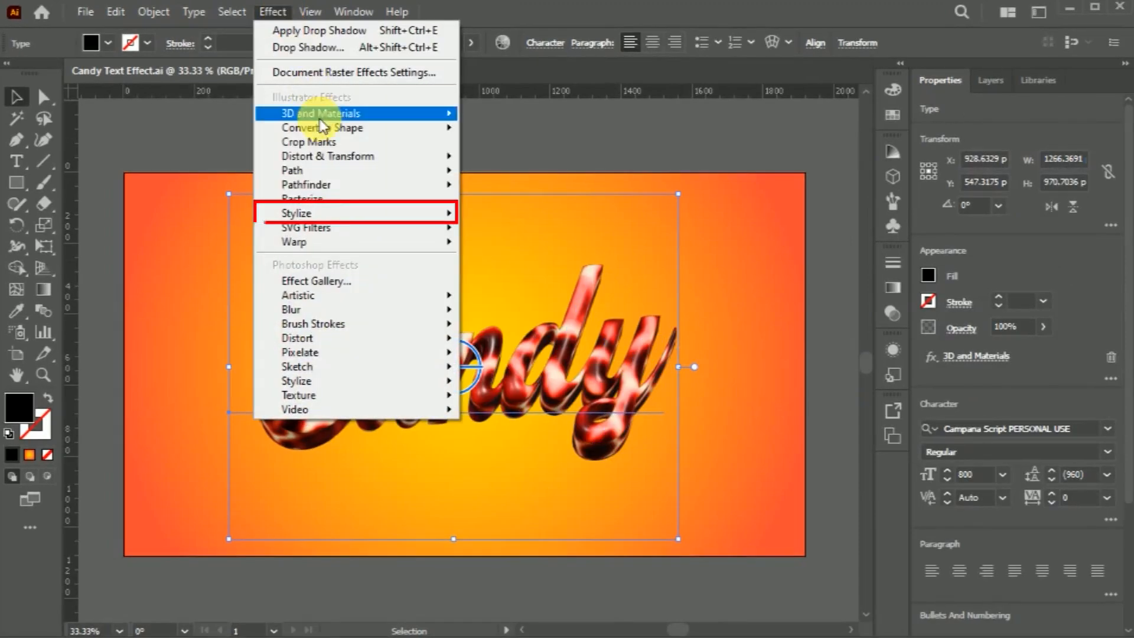
pyautogui.moveTo(343, 213)
pyautogui.click(564, 226)
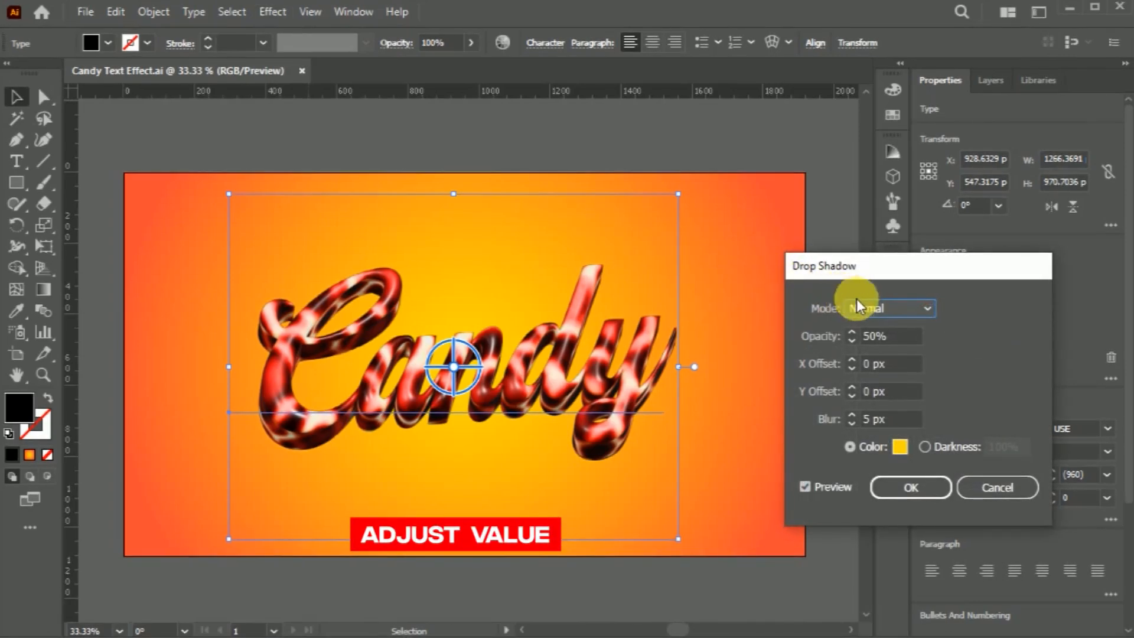
pyautogui.click(901, 310)
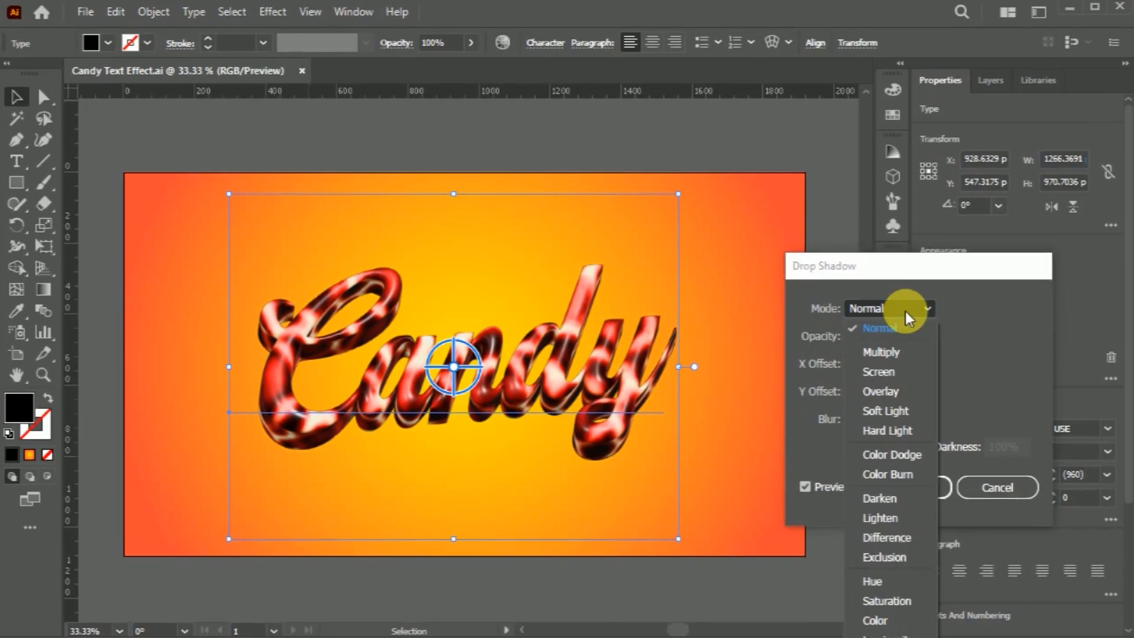
pyautogui.click(906, 353)
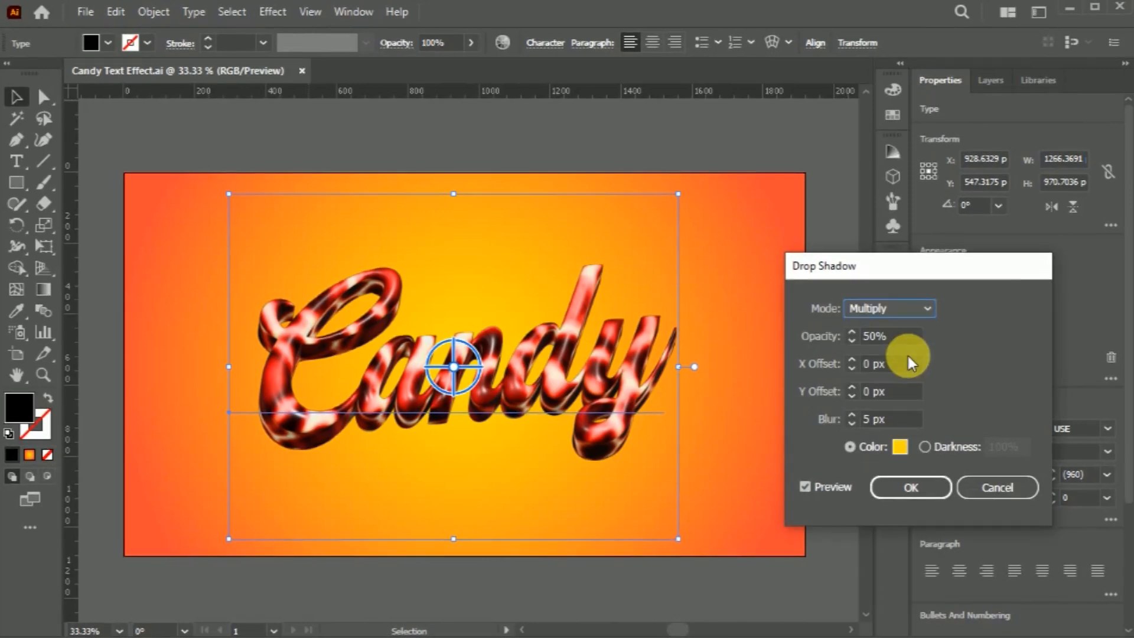
pyautogui.click(889, 336)
pyautogui.write('100')
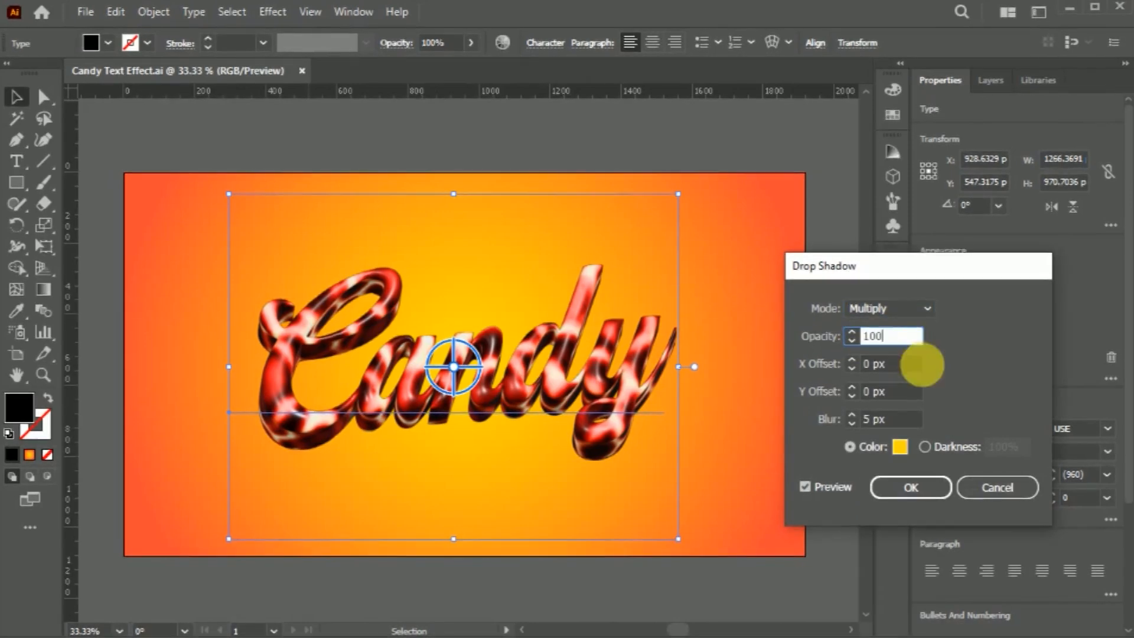
# Set the drop shadow's X Offset to 7 px and Y Offset to 20 px.
pyautogui.click(898, 366)
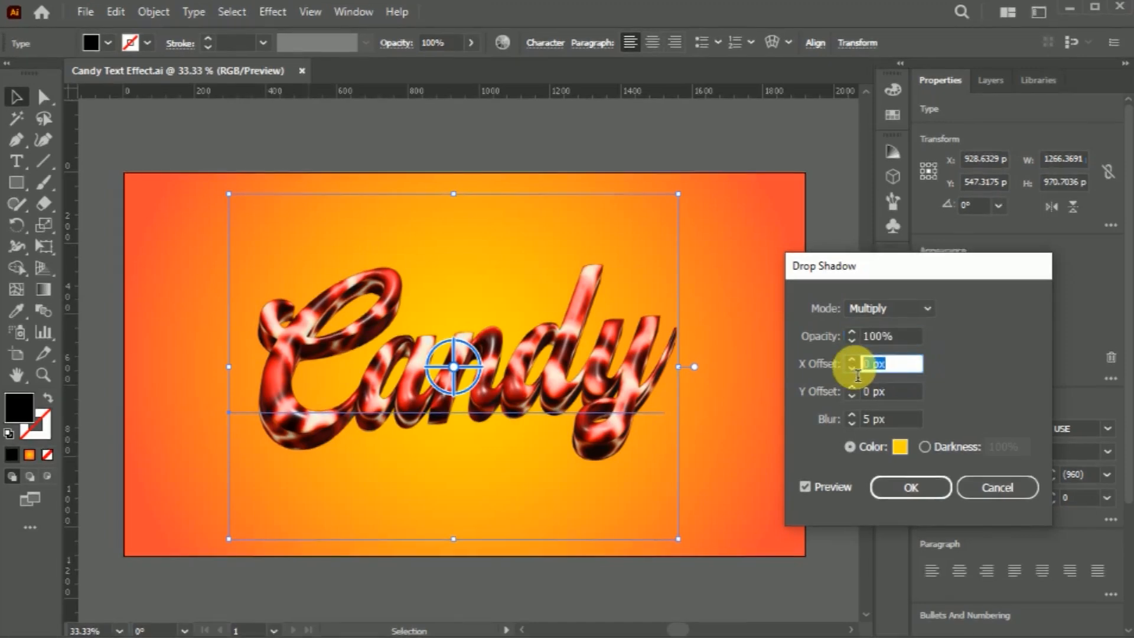
pyautogui.write('7')
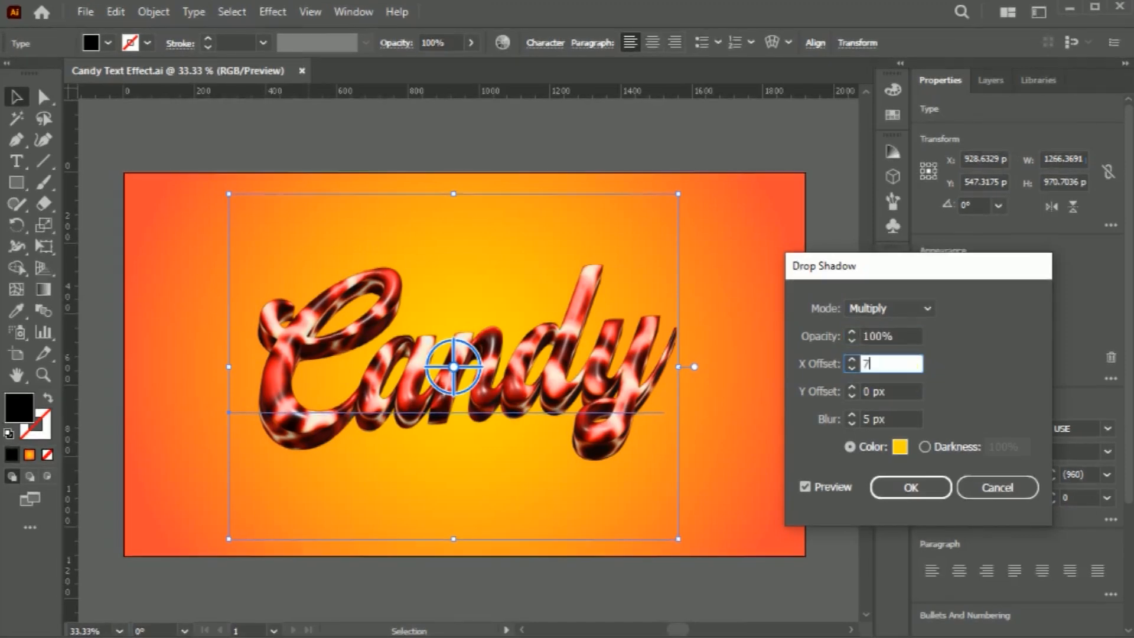
pyautogui.click(892, 394)
pyautogui.write('20')
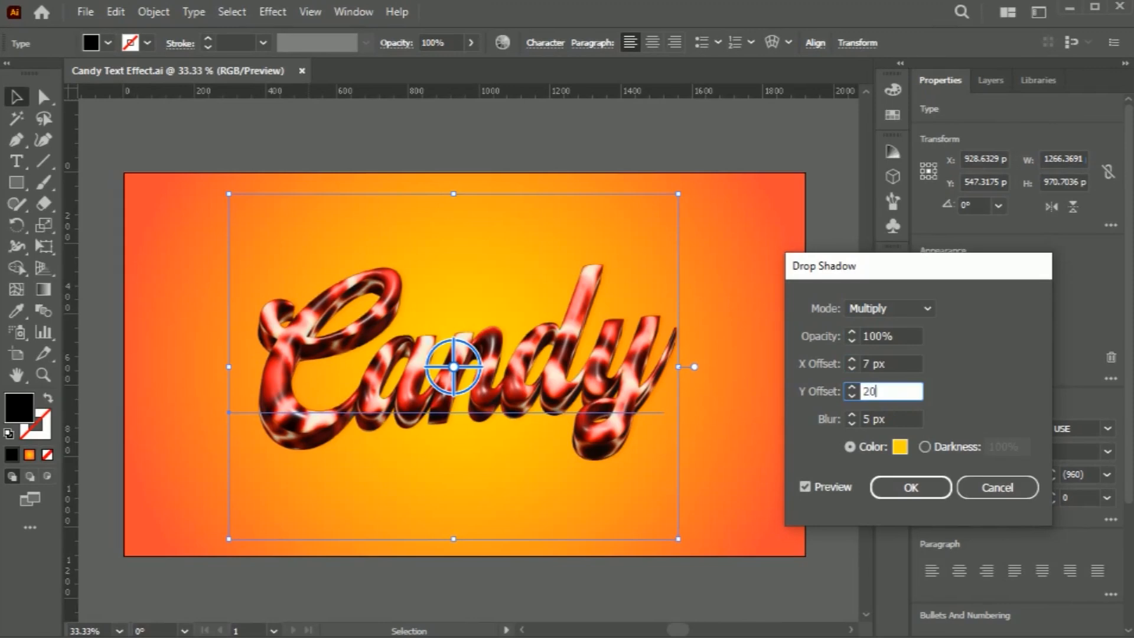
# Set the drop shadow's color to black (000000), apply the effect and deselect the text.
pyautogui.click(900, 448)
pyautogui.write('000000')
pyautogui.click(1083, 295)
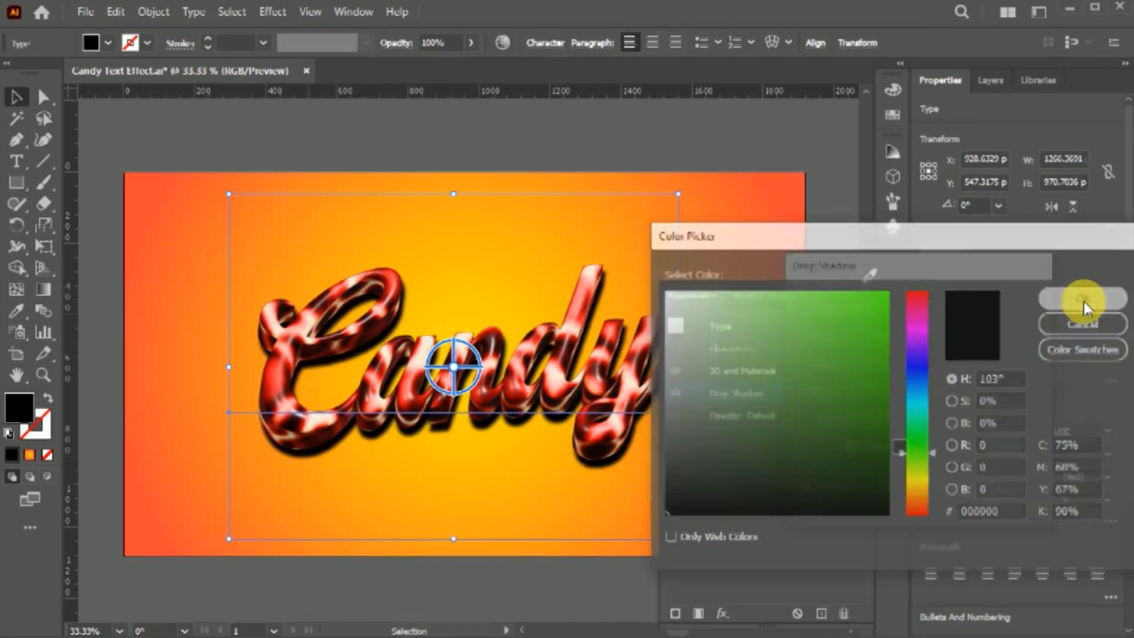
pyautogui.click(933, 488)
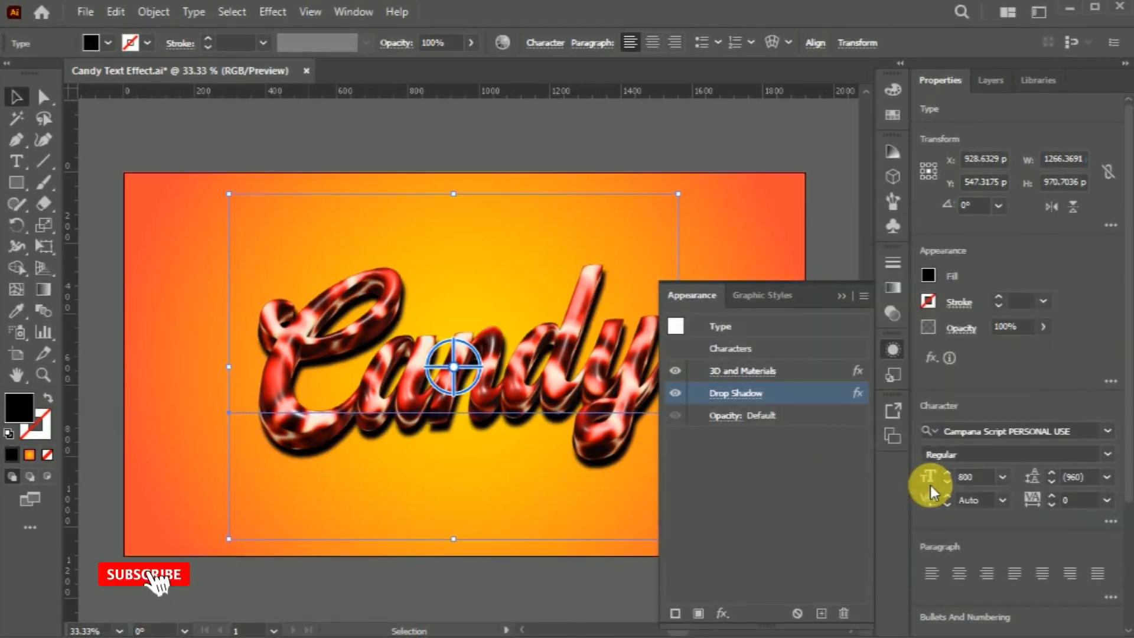
pyautogui.click(892, 351)
pyautogui.click(825, 392)
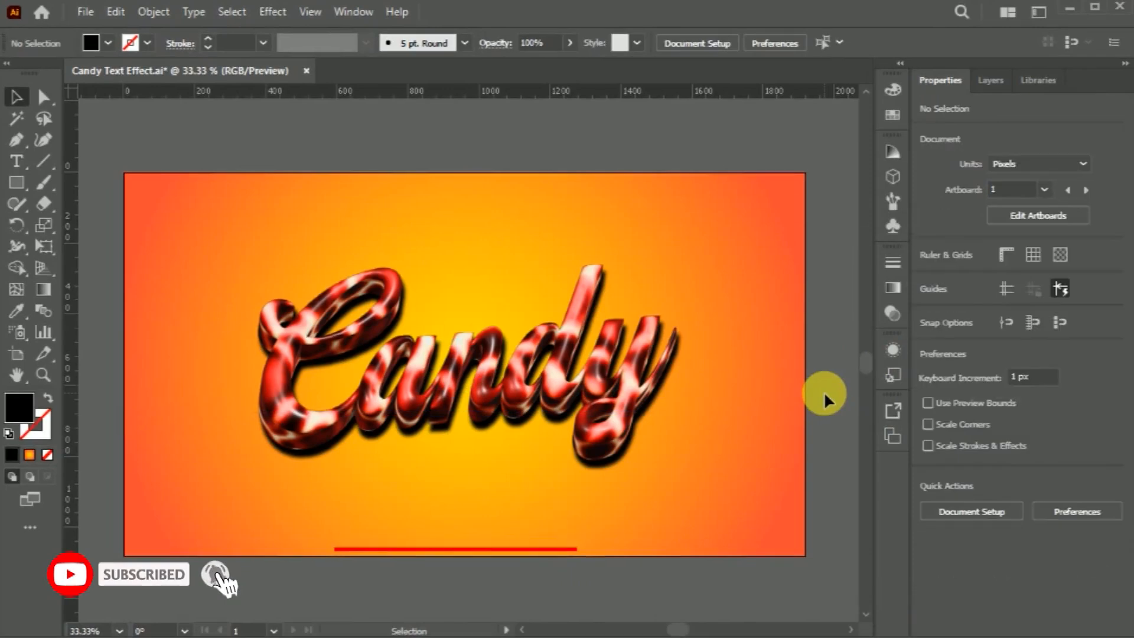
# With the Pen tool, draw a vertical line about 811 px long from above the artboard to its center, with a stroke and no fill.
pyautogui.hotkey('ctrl', '-')
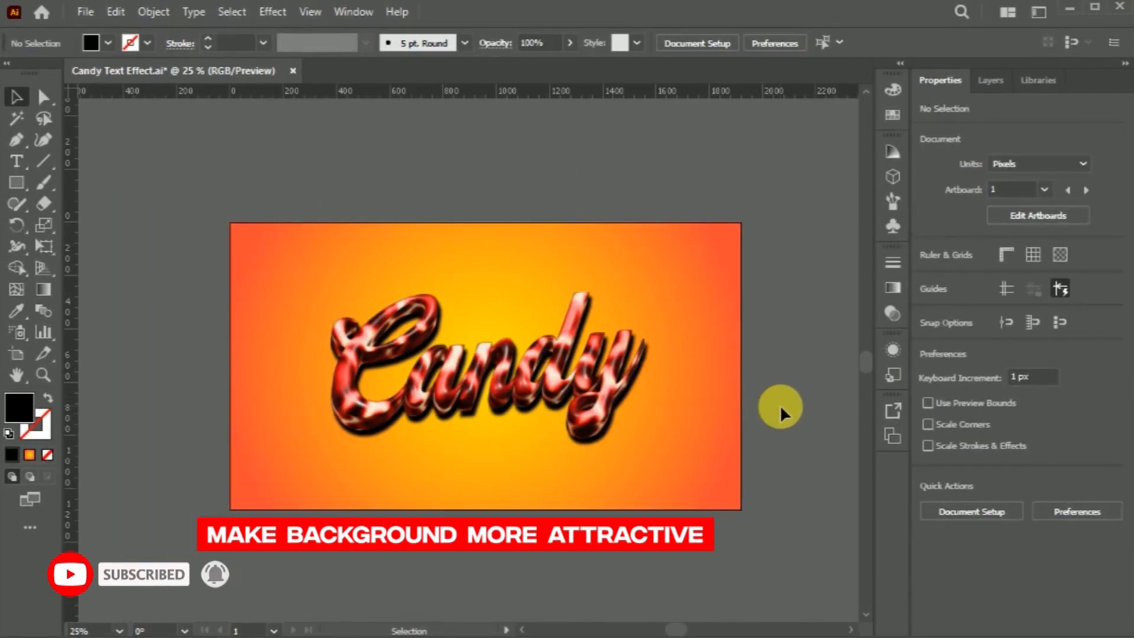
pyautogui.press('p')
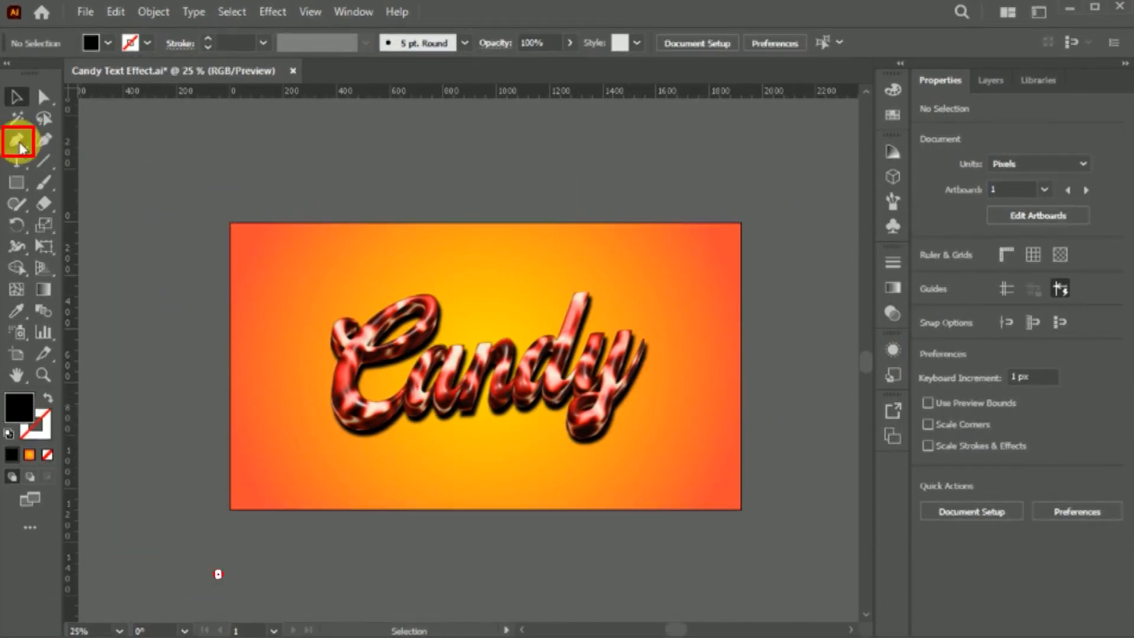
pyautogui.click(485, 151)
pyautogui.keyDown('shift'); pyautogui.click(486, 366); pyautogui.keyUp('shift')
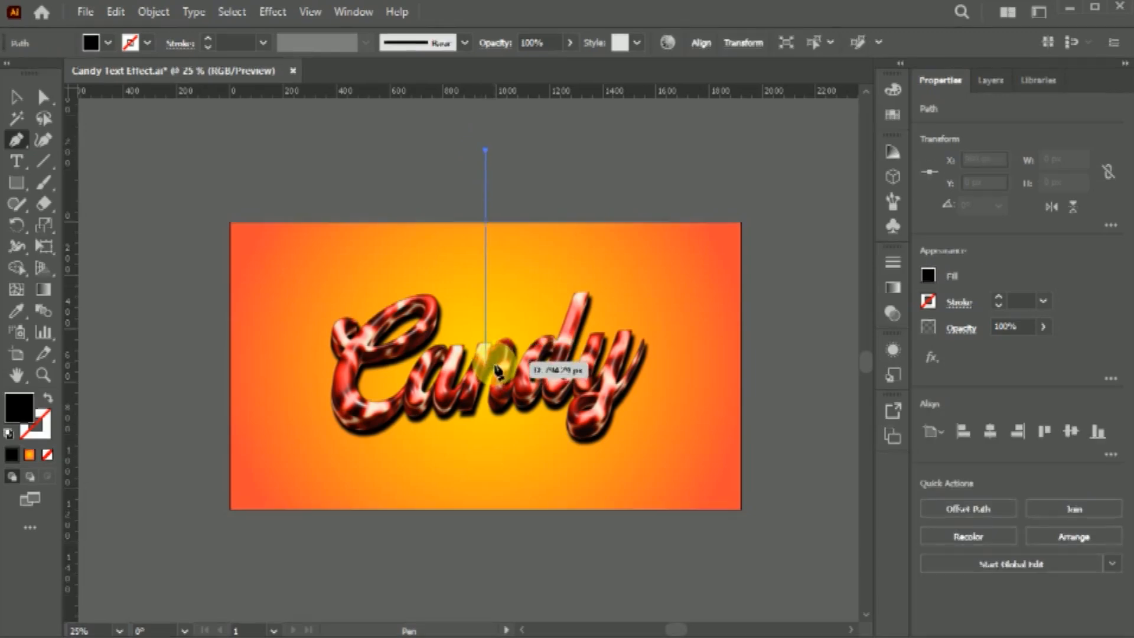
pyautogui.click(48, 398)
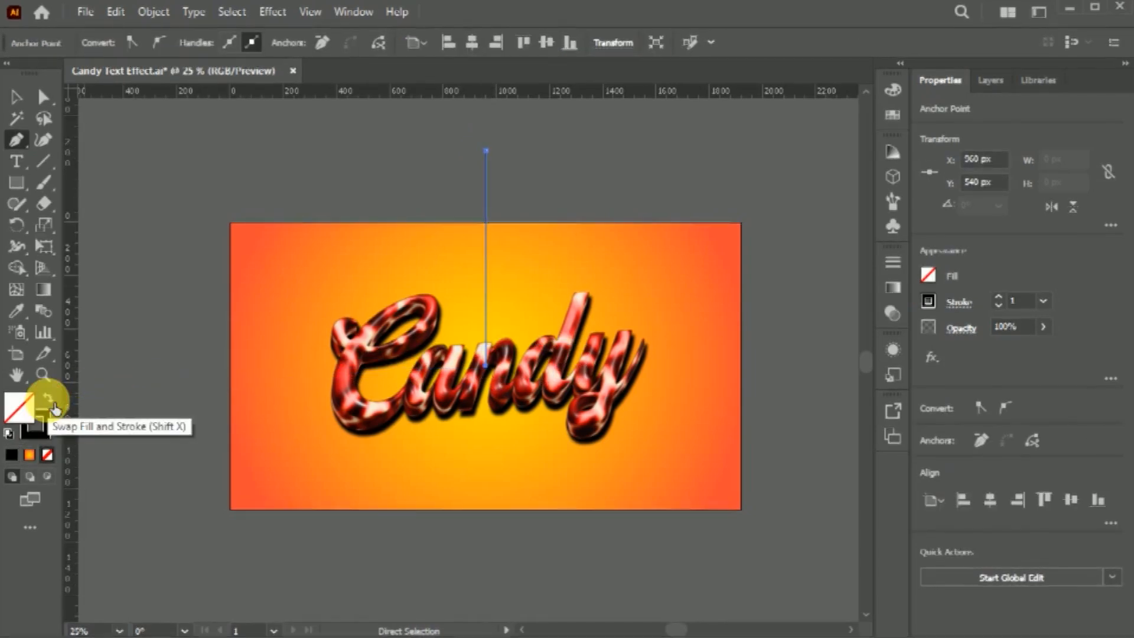
pyautogui.click(15, 97)
# Set the vertical line's stroke color to white (ffffff) and its stroke weight to 10.
pyautogui.doubleClick(47, 426)
pyautogui.moveTo(734, 317); pyautogui.dragTo(671, 274)
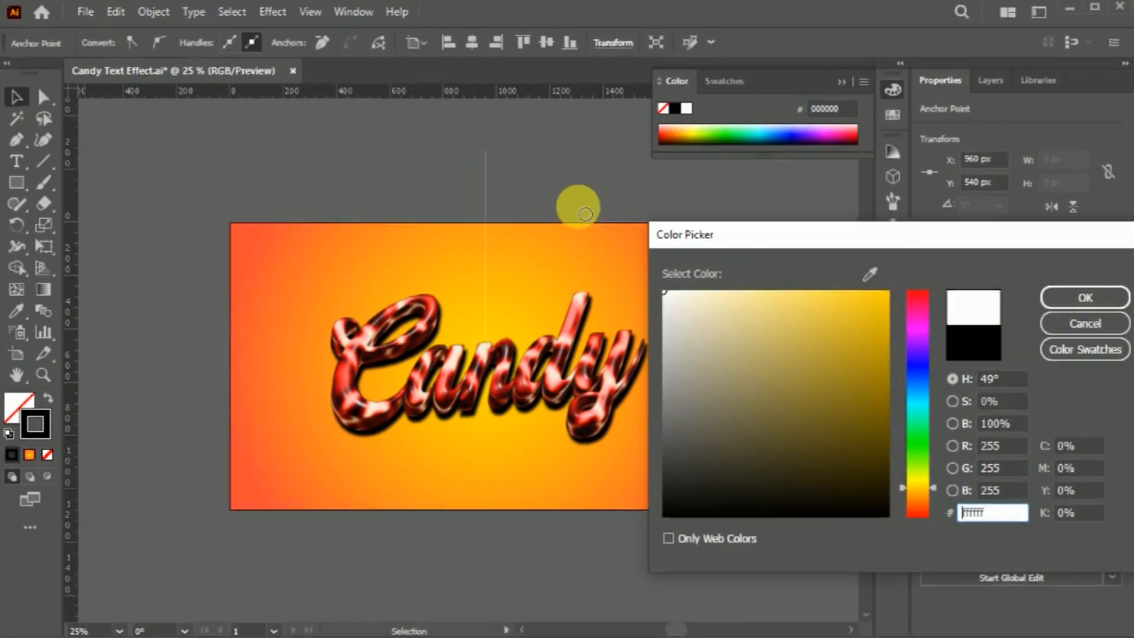
pyautogui.click(1059, 302)
pyautogui.click(892, 88)
pyautogui.click(1024, 313)
pyautogui.write('10')
pyautogui.press('Return')
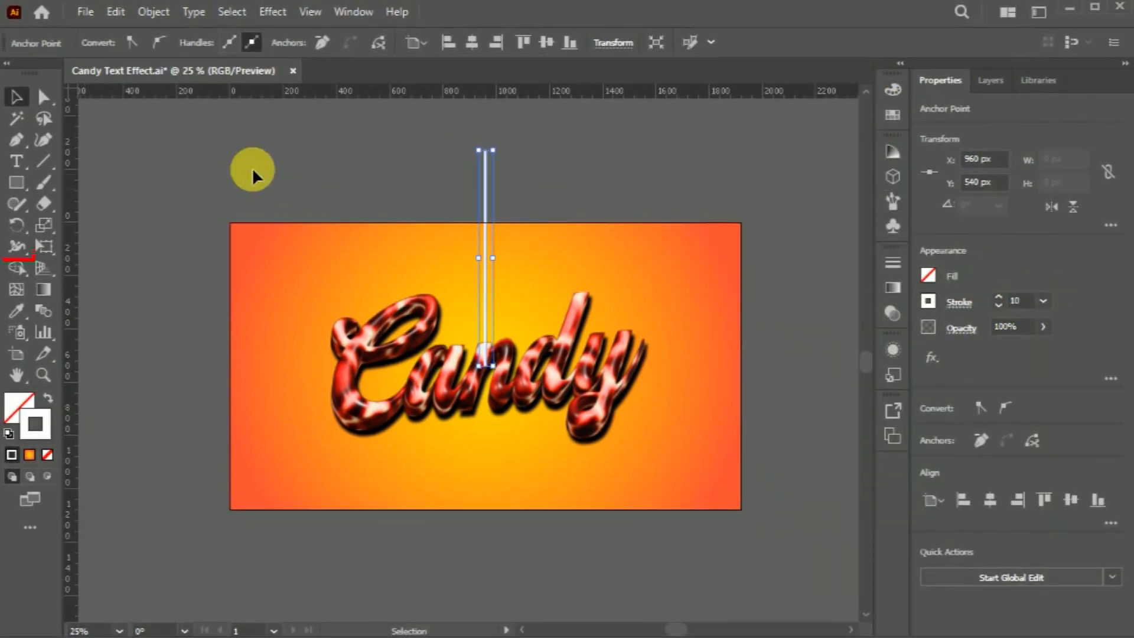
# Widen the line's upper end to about 123 px with the Width tool so it tapers to a point at the artboard's center.
pyautogui.click(17, 246)
pyautogui.moveTo(486, 150); pyautogui.dragTo(504, 151)
pyautogui.click(14, 97)
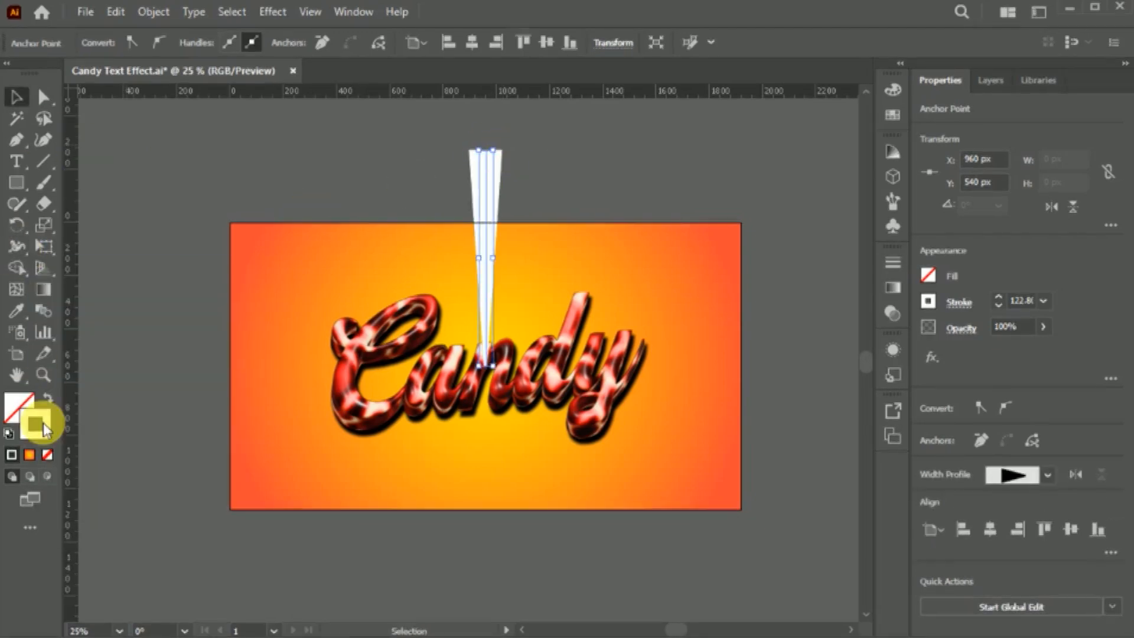
# Change the tapered stroke's color to a red-orange matching the background's edges.
pyautogui.doubleClick(36, 424)
pyautogui.moveTo(923, 493); pyautogui.dragTo(920, 521)
pyautogui.click(848, 303)
pyautogui.click(855, 286)
pyautogui.click(1085, 297)
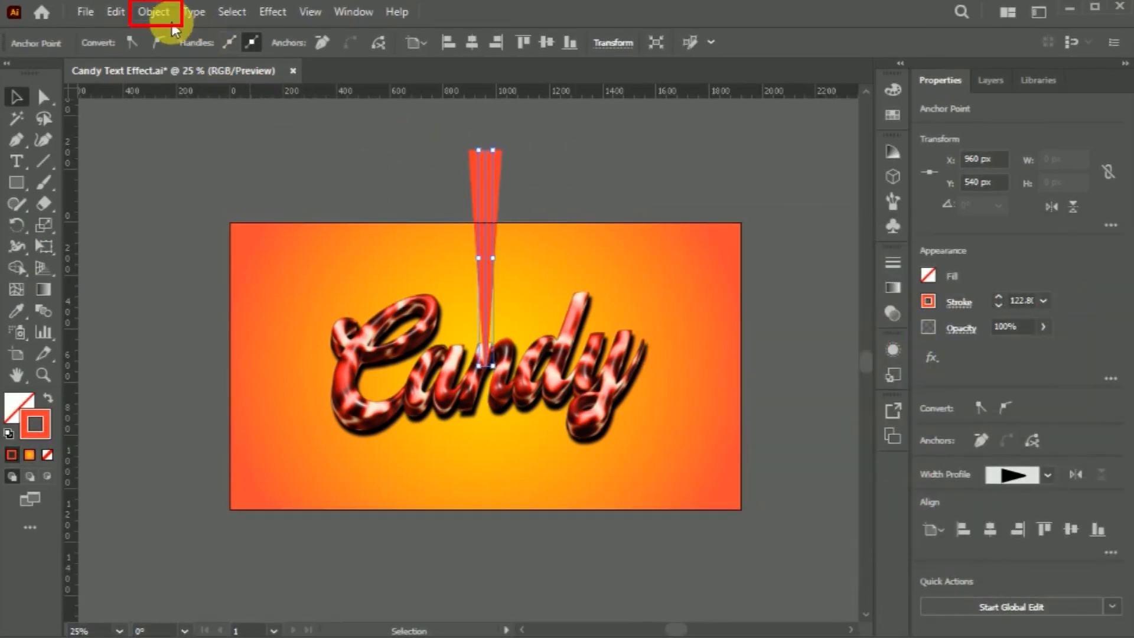
# Expand the tapered stroke into a filled wedge and move it off the left side of the artboard, to about X -122 px.
pyautogui.click(154, 12)
pyautogui.click(214, 254)
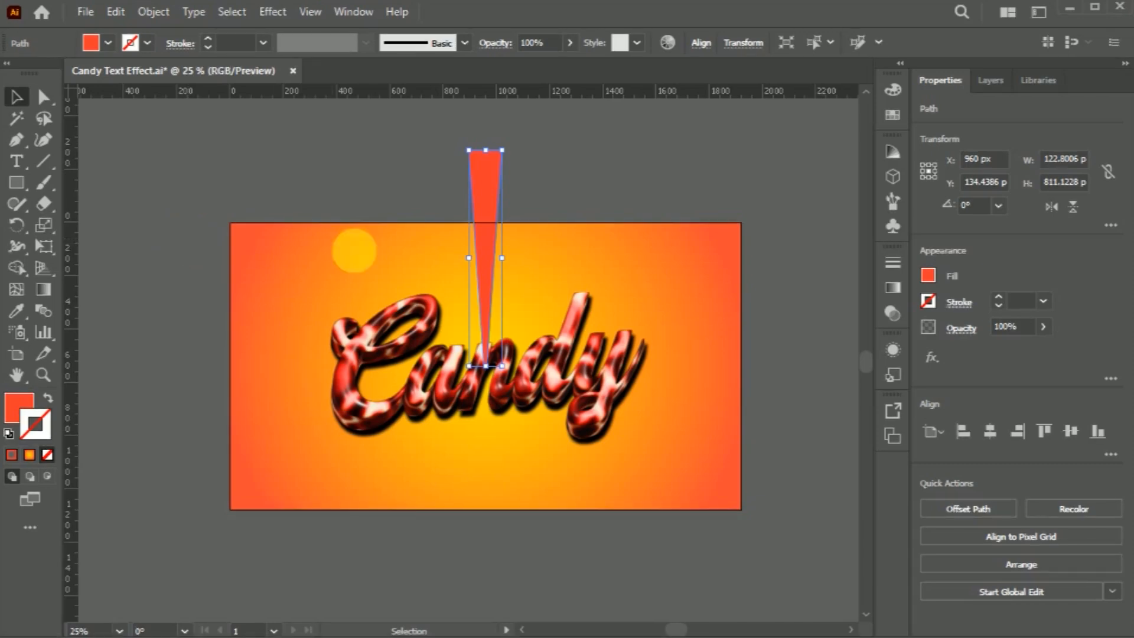
pyautogui.moveTo(483, 258); pyautogui.dragTo(195, 246)
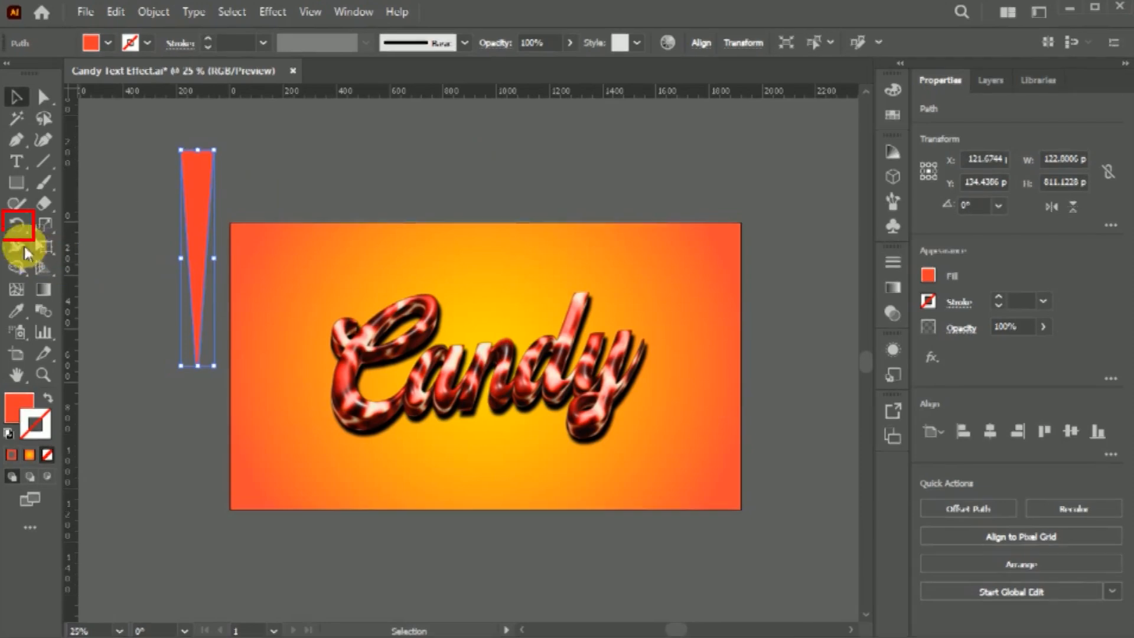
# Create a copy of the red-orange wedge rotated 15° about its lower tip.
pyautogui.click(17, 227)
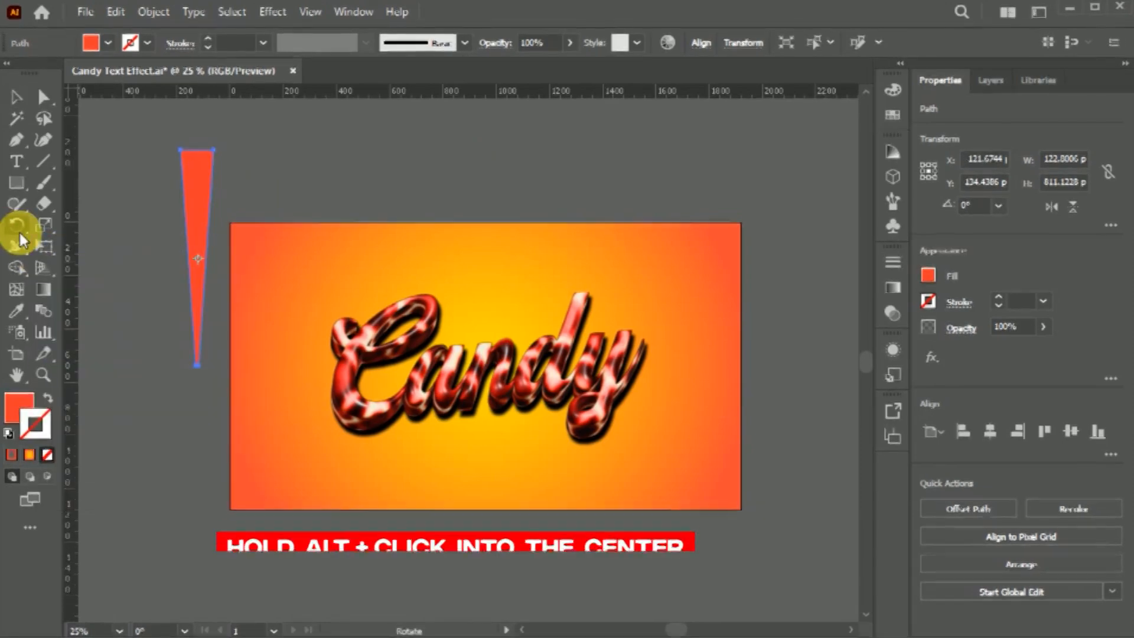
pyautogui.keyDown('alt'); pyautogui.click(198, 367); pyautogui.keyUp('alt')
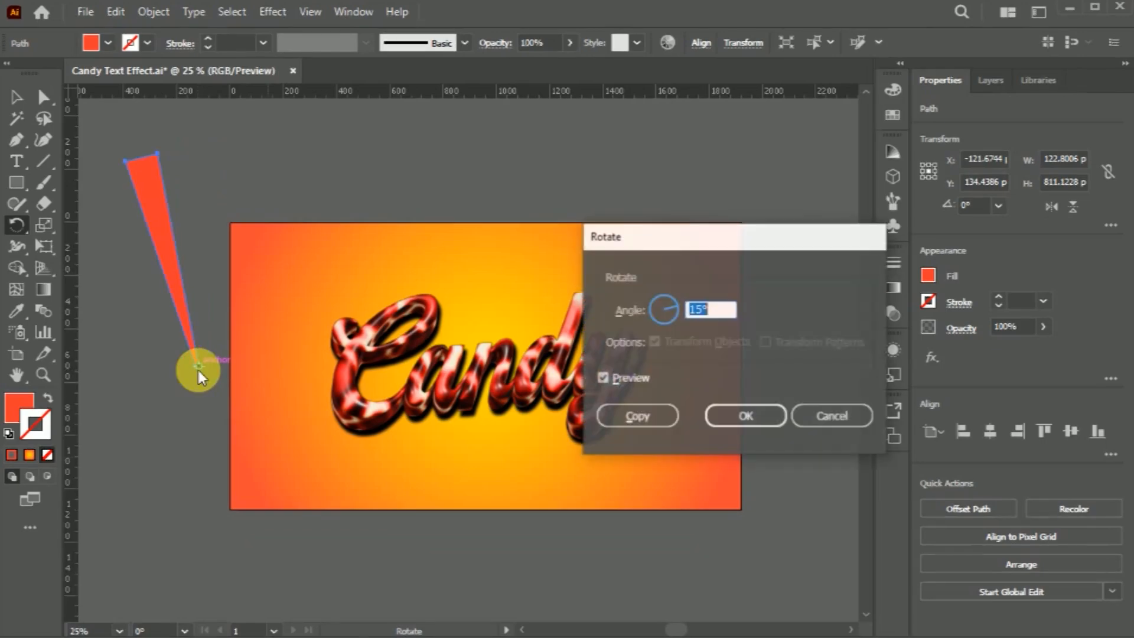
pyautogui.click(669, 348)
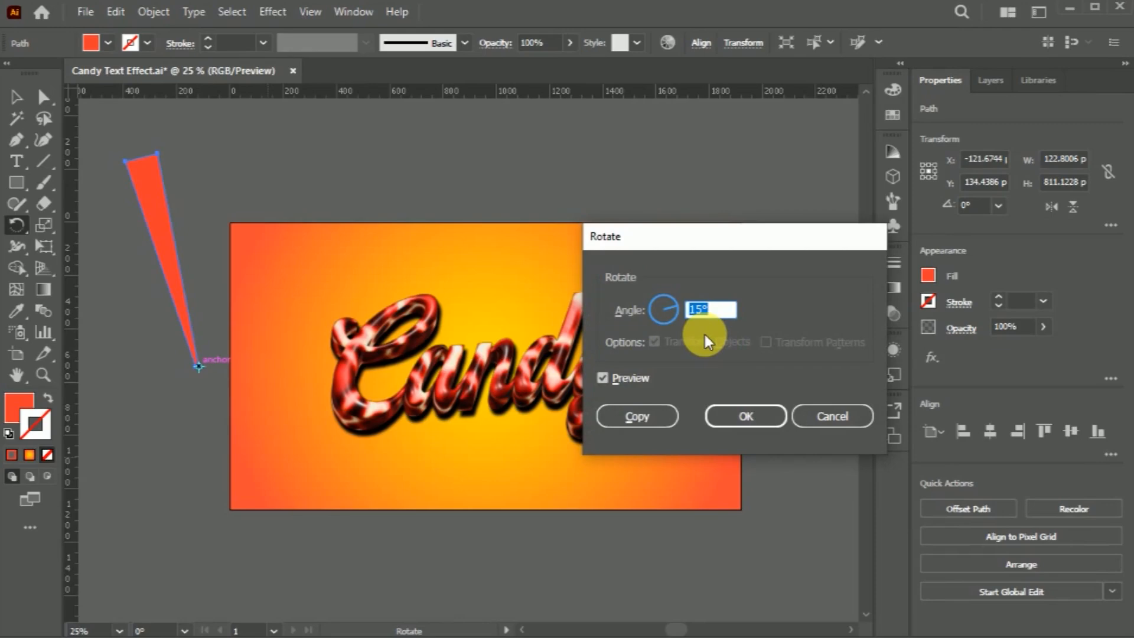
pyautogui.click(664, 415)
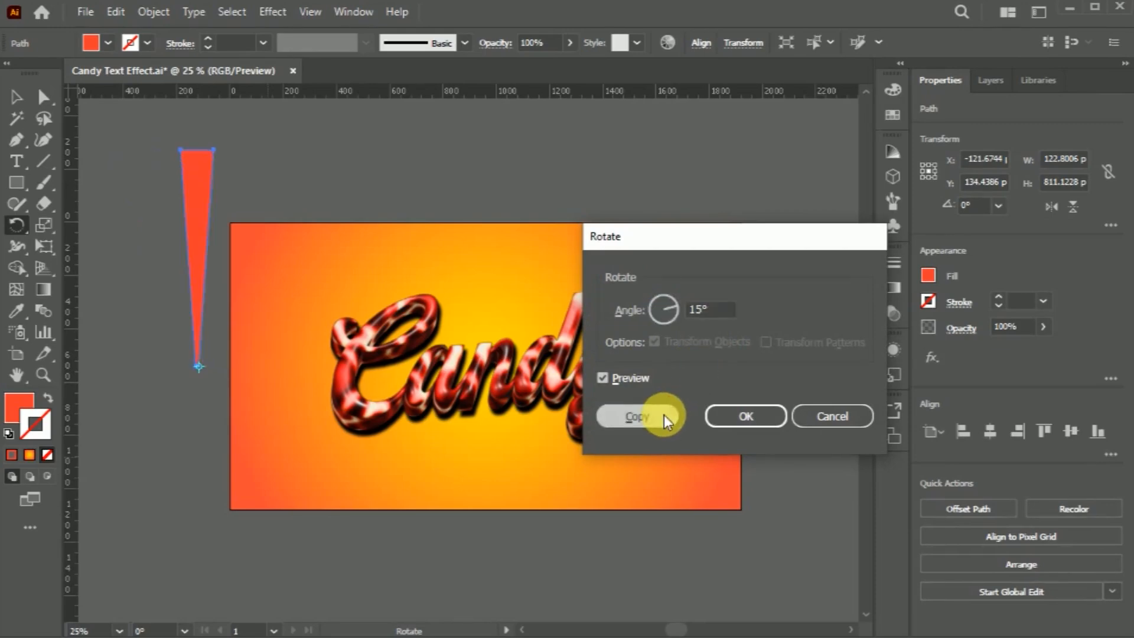
# Repeat the rotated wedge copy until the wedges form a full circle of rays around the tip.
pyautogui.hotkey('ctrl', 'd')
pyautogui.hotkey('ctrl', 'd')
pyautogui.hotkey('ctrl', 'd')
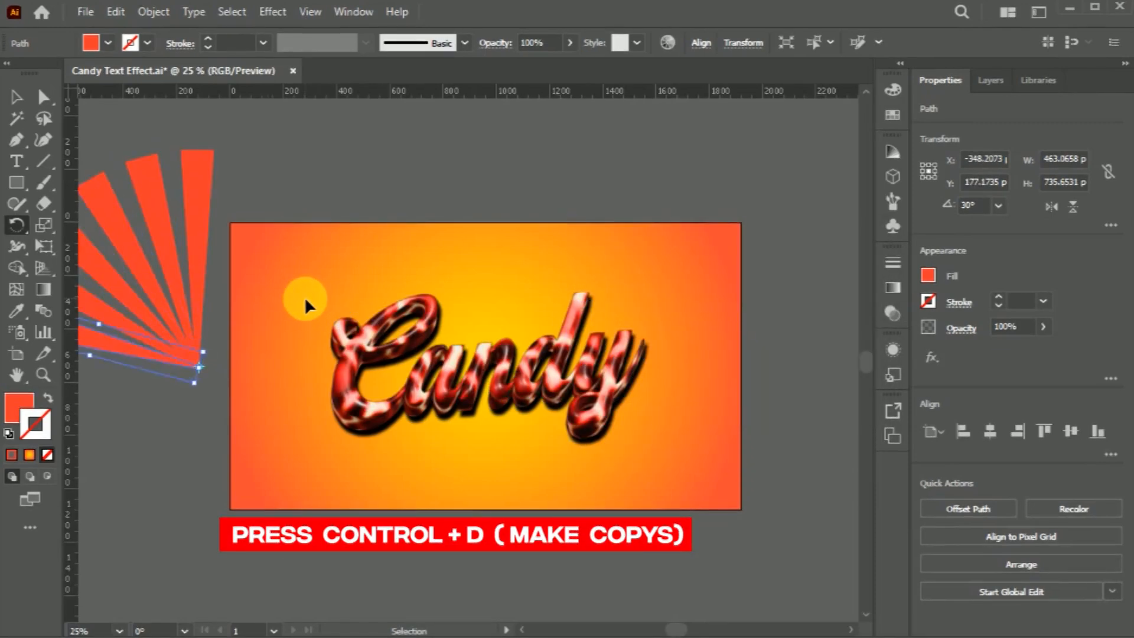
pyautogui.hotkey('ctrl', 'd')
pyautogui.hotkey('ctrl', 'd')
pyautogui.hotkey('ctrl', 'd')
pyautogui.hotkey('ctrl', 'd')
pyautogui.hotkey('ctrl', 'd')
pyautogui.hotkey('ctrl', 'd')
pyautogui.hotkey('ctrl', 'd')
pyautogui.hotkey('ctrl', 'd')
pyautogui.hotkey('ctrl', 'd')
pyautogui.hotkey('ctrl', 'd')
pyautogui.hotkey('ctrl', 'd')
pyautogui.hotkey('ctrl', 'd')
pyautogui.hotkey('ctrl', 'd')
pyautogui.hotkey('ctrl', 'd')
pyautogui.hotkey('ctrl', 'd')
pyautogui.hotkey('ctrl', 'd')
pyautogui.hotkey('ctrl', 'd')
pyautogui.hotkey('ctrl', 'd')
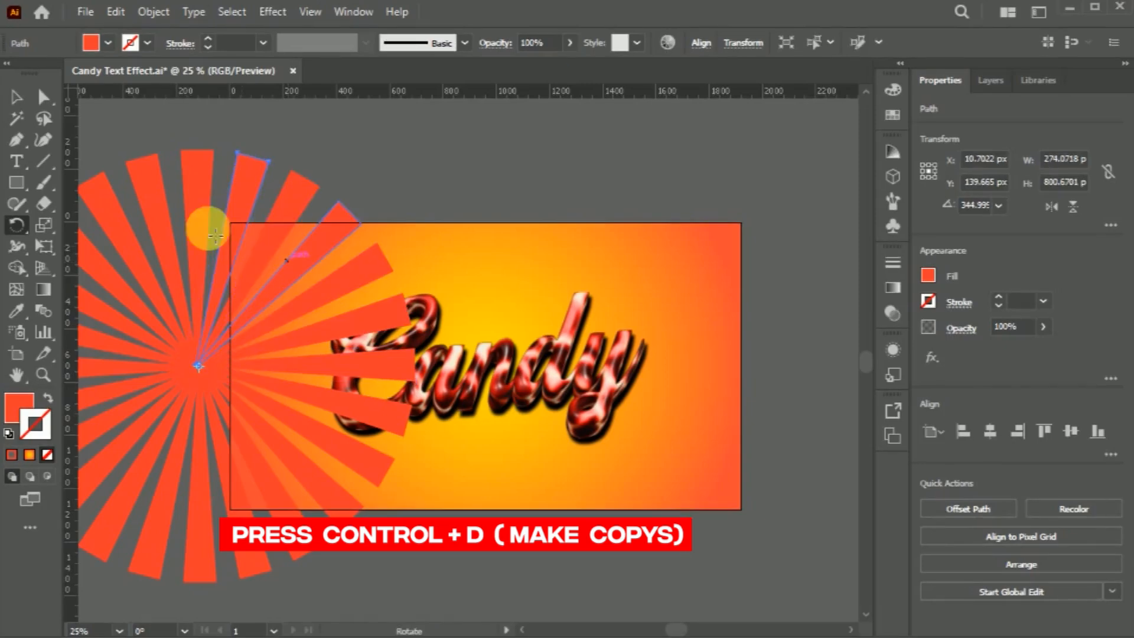
# Group all the wedges and enlarge the ray burst to about 2300 px across, centred on the artboard at X 960, Y 540 px.
pyautogui.click(16, 97)
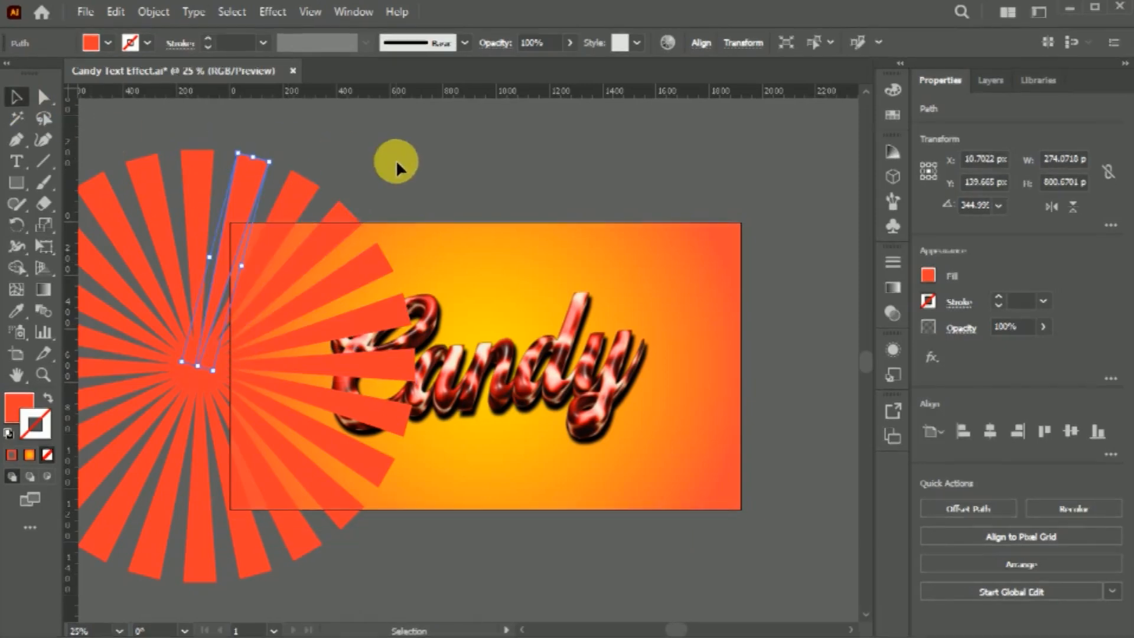
pyautogui.hotkey('ctrl', '-')
pyautogui.moveTo(151, 182); pyautogui.dragTo(529, 392)
pyautogui.hotkey('ctrl', 'g')
pyautogui.hotkey('ctrl', '+')
pyautogui.moveTo(663, 376); pyautogui.dragTo(756, 376)
pyautogui.click(807, 382)
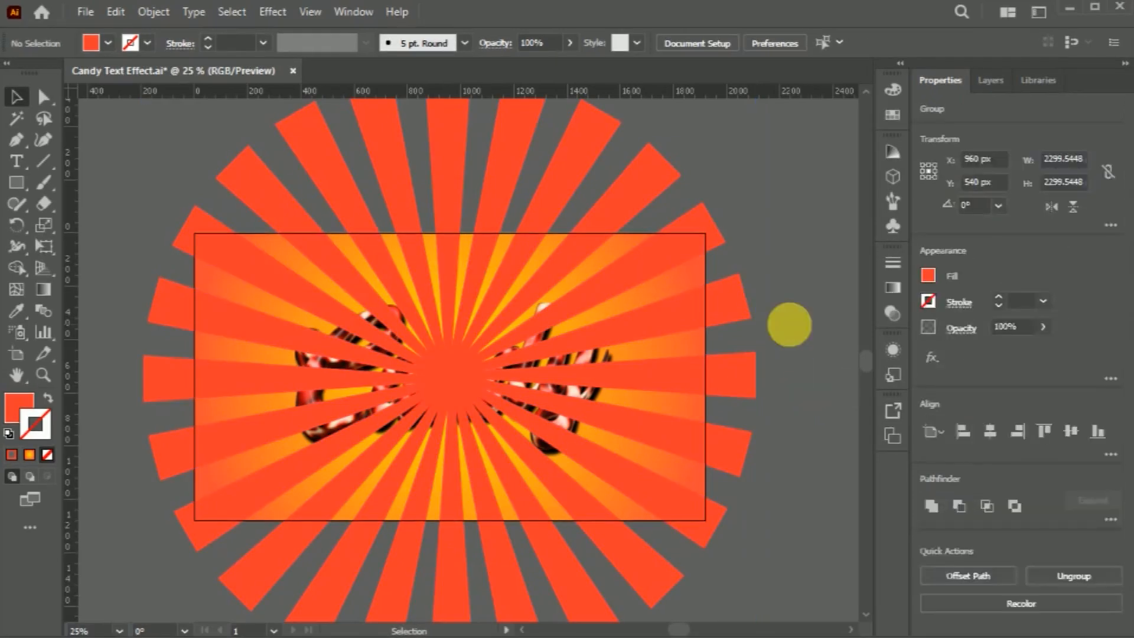
# Send the ray group behind the Candy text, keeping it in front of the gradient background.
pyautogui.click(691, 242)
pyautogui.hotkey('ctrl', '[')
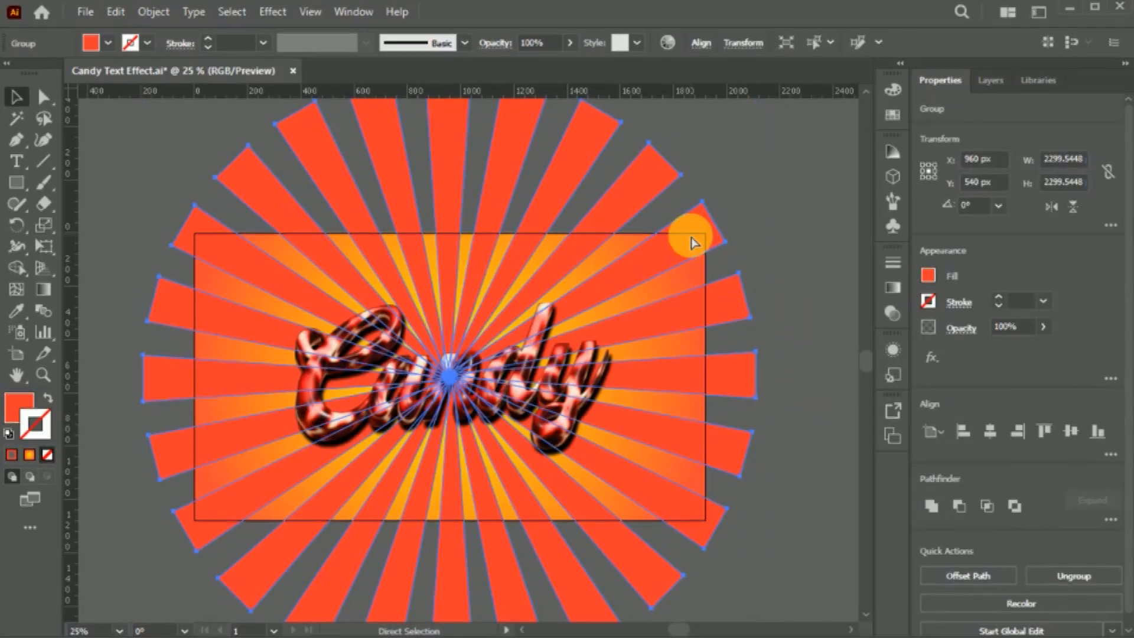
pyautogui.click(764, 419)
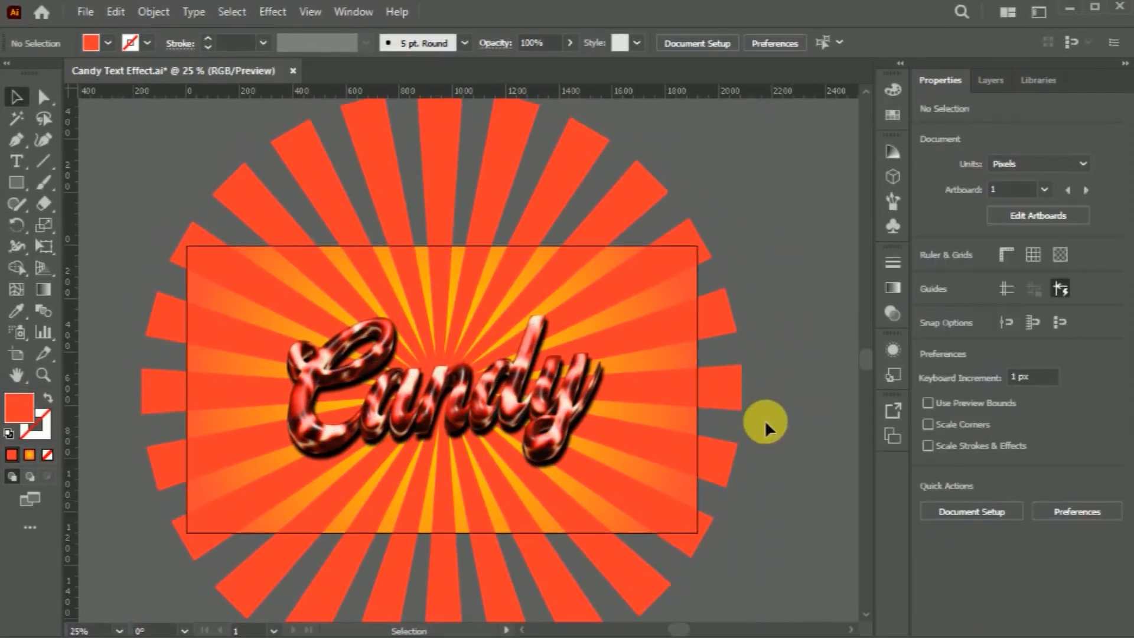
# Set the ray group's opacity to 25% and its blending mode to Soft Light.
pyautogui.click(736, 386)
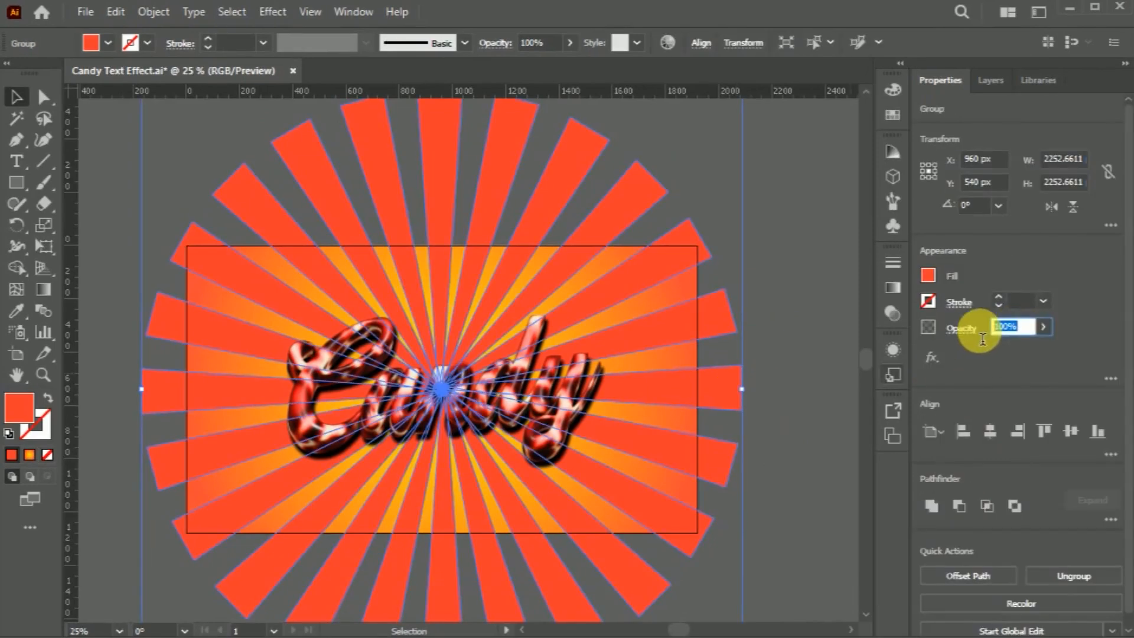
pyautogui.write('25')
pyautogui.press('Return')
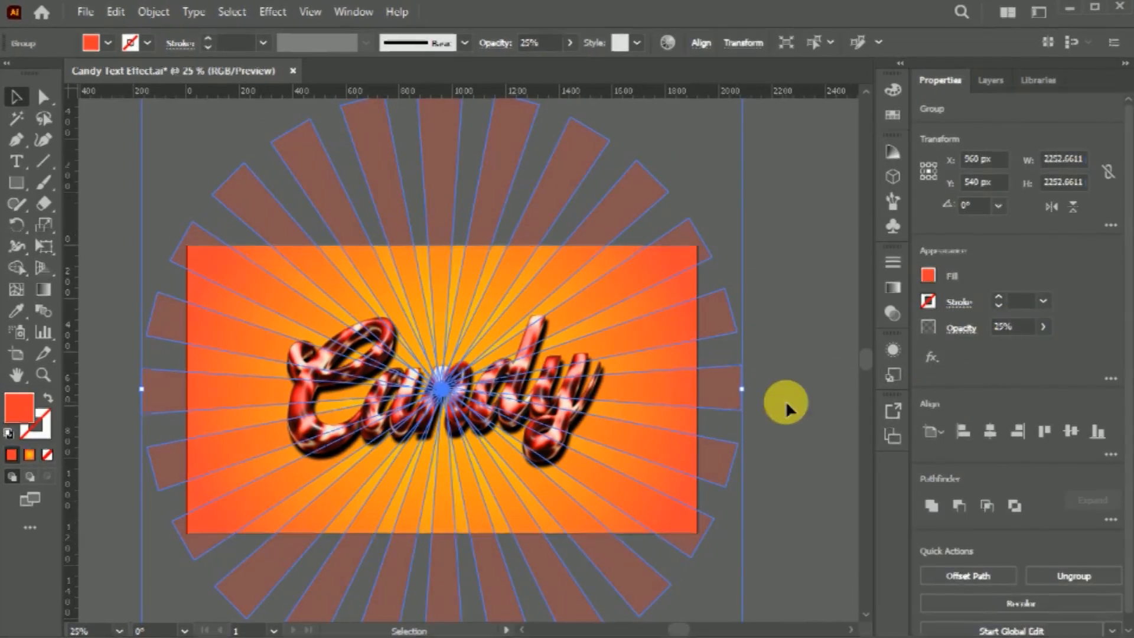
pyautogui.click(892, 295)
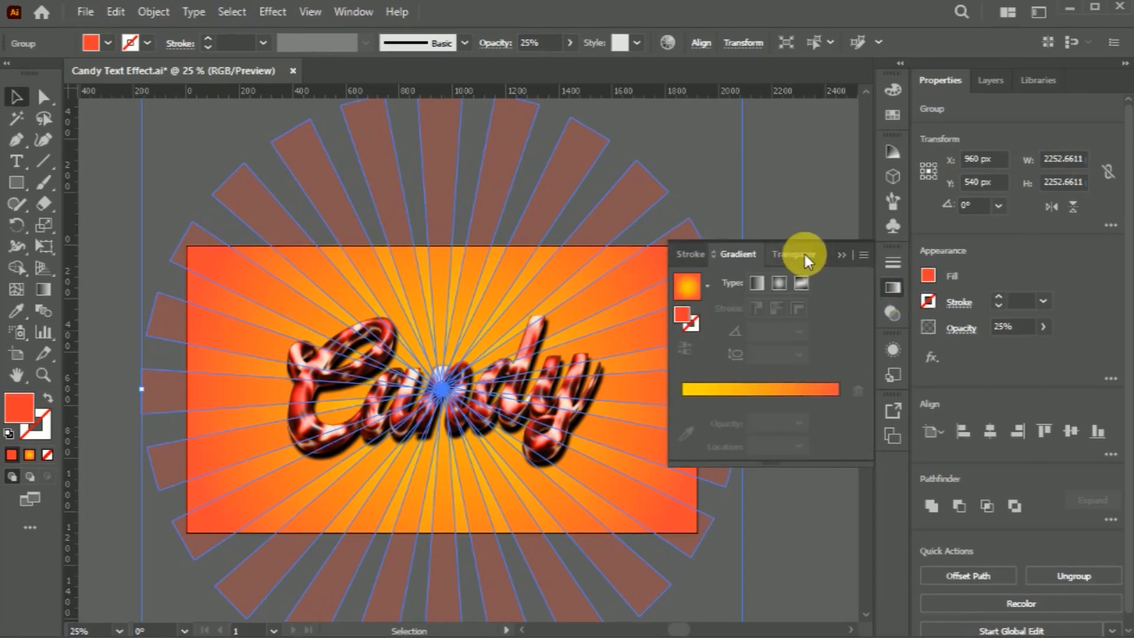
pyautogui.click(804, 255)
pyautogui.click(732, 278)
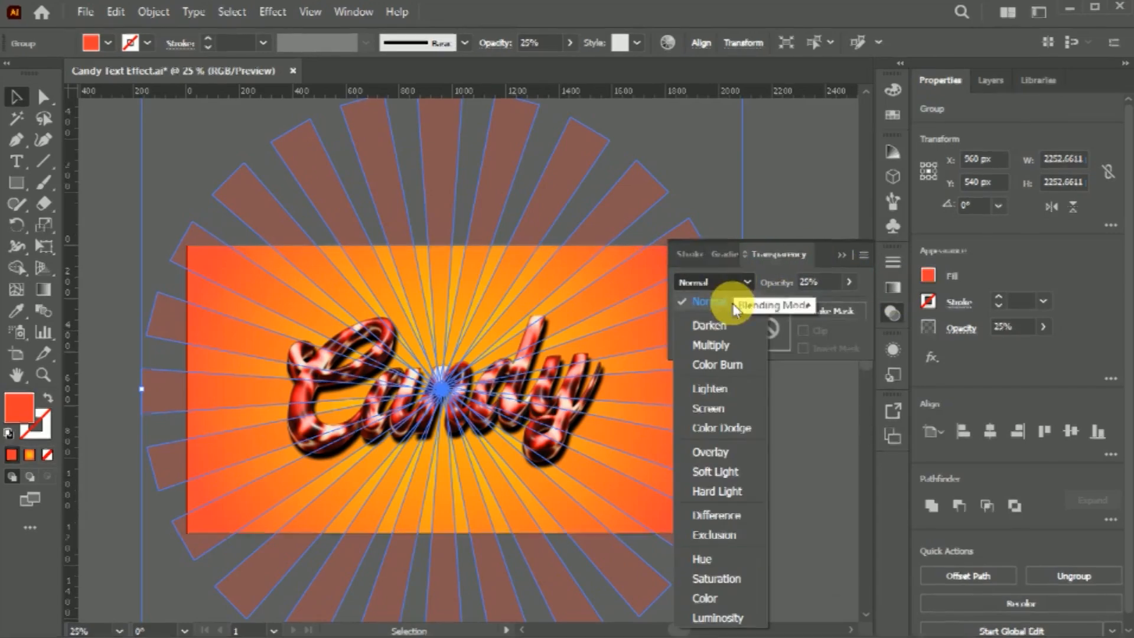
pyautogui.click(729, 469)
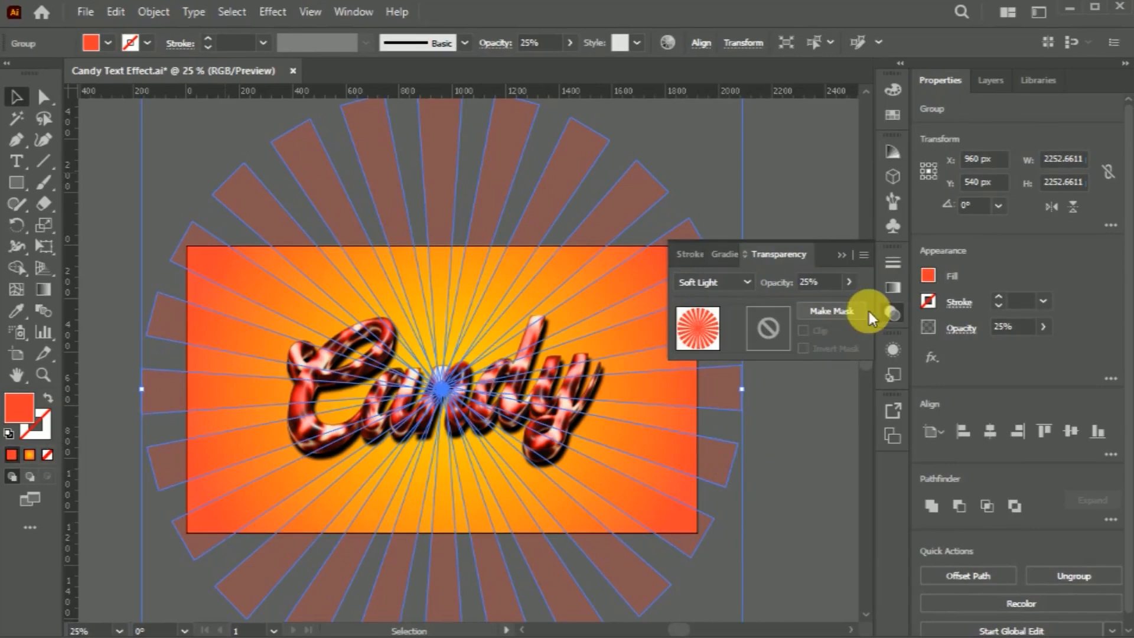
pyautogui.click(891, 312)
pyautogui.click(826, 334)
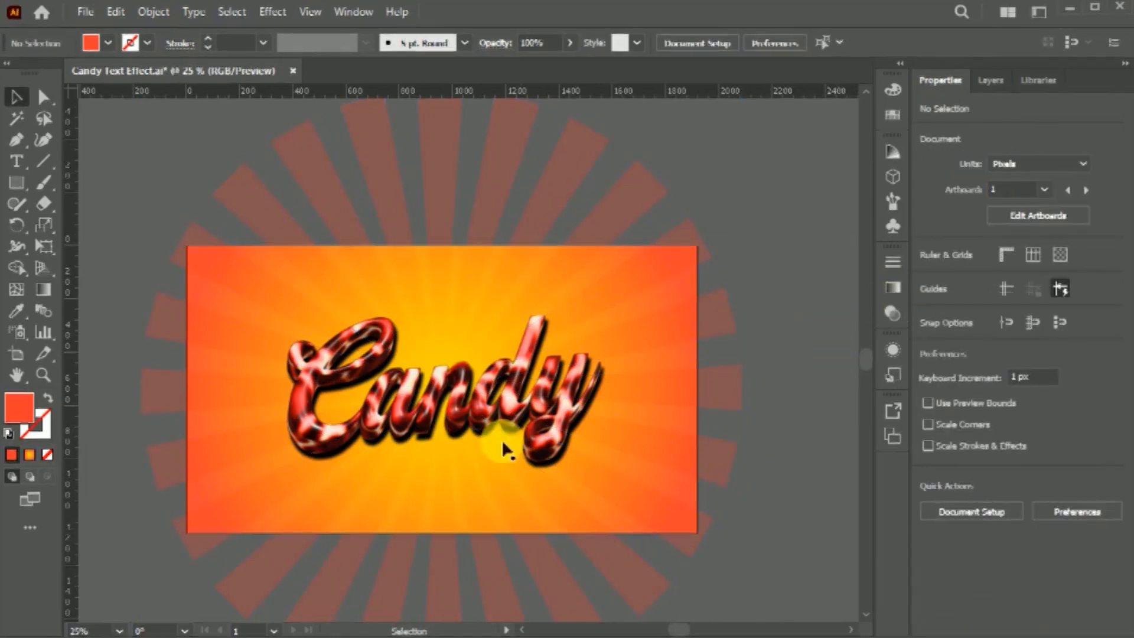
# Clip the rays to the artboard, using a copy of the background rectangle placed in front of them as the clipping mask.
pyautogui.click(617, 258)
pyautogui.keyDown('shift'); pyautogui.click(561, 393); pyautogui.keyUp('shift')
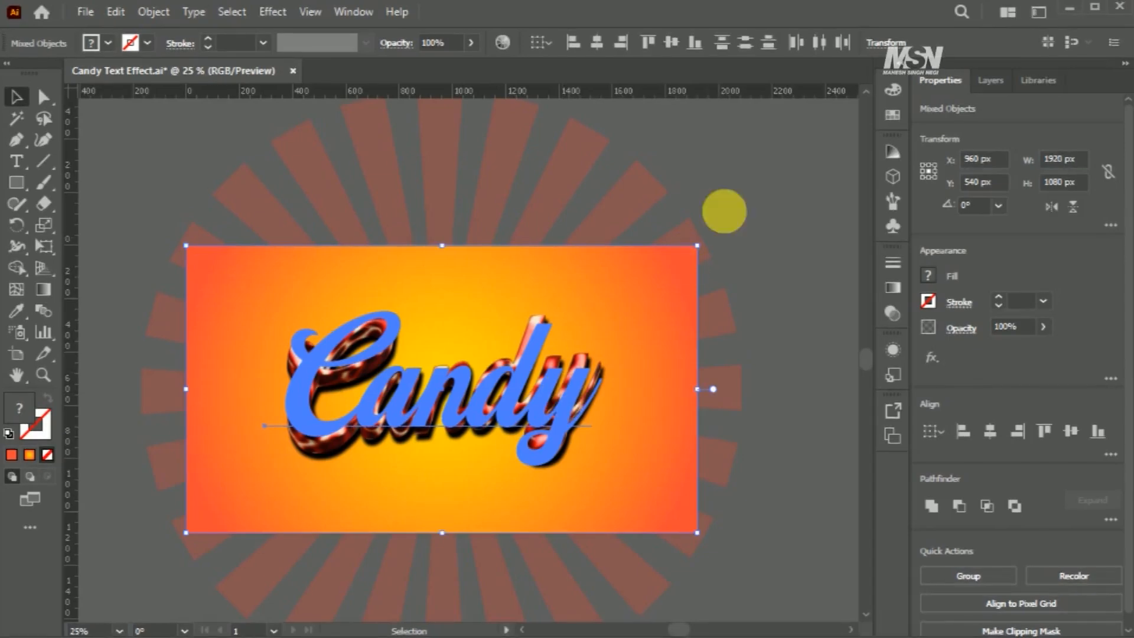
pyautogui.click(734, 185)
pyautogui.click(675, 261)
pyautogui.keyDown('shift'); pyautogui.click(626, 178); pyautogui.keyUp('shift')
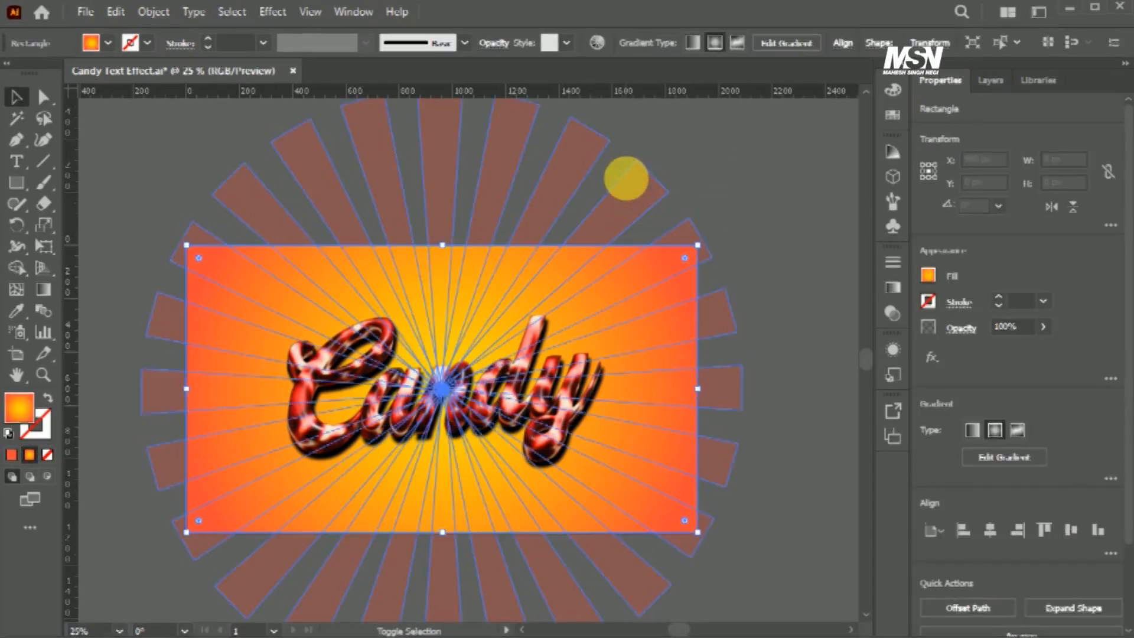
pyautogui.rightClick(626, 177)
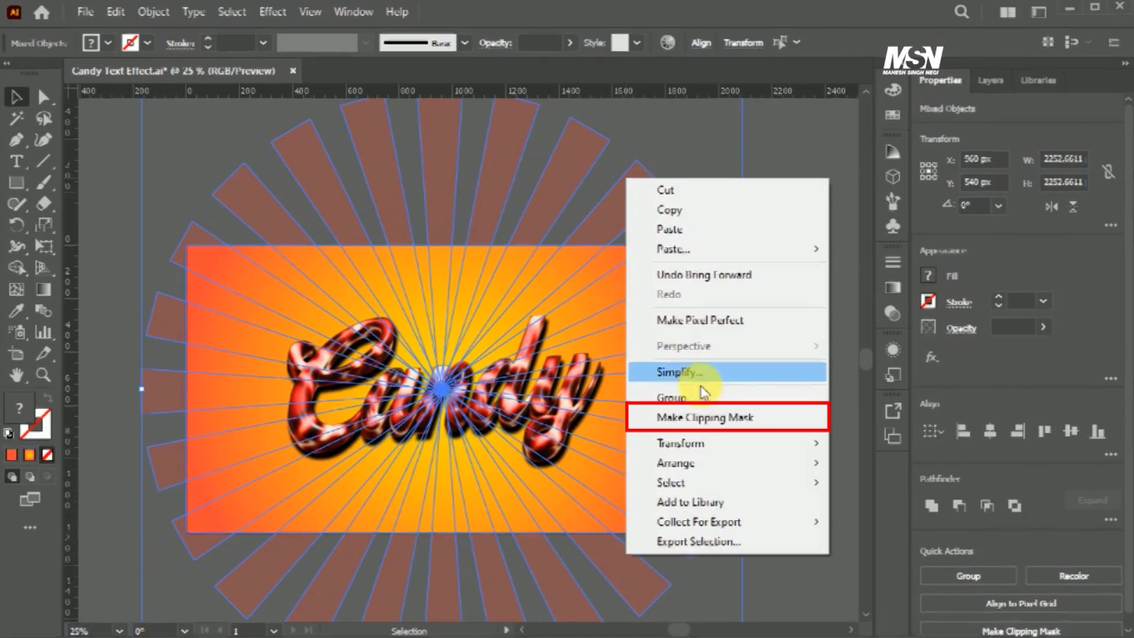
pyautogui.click(708, 416)
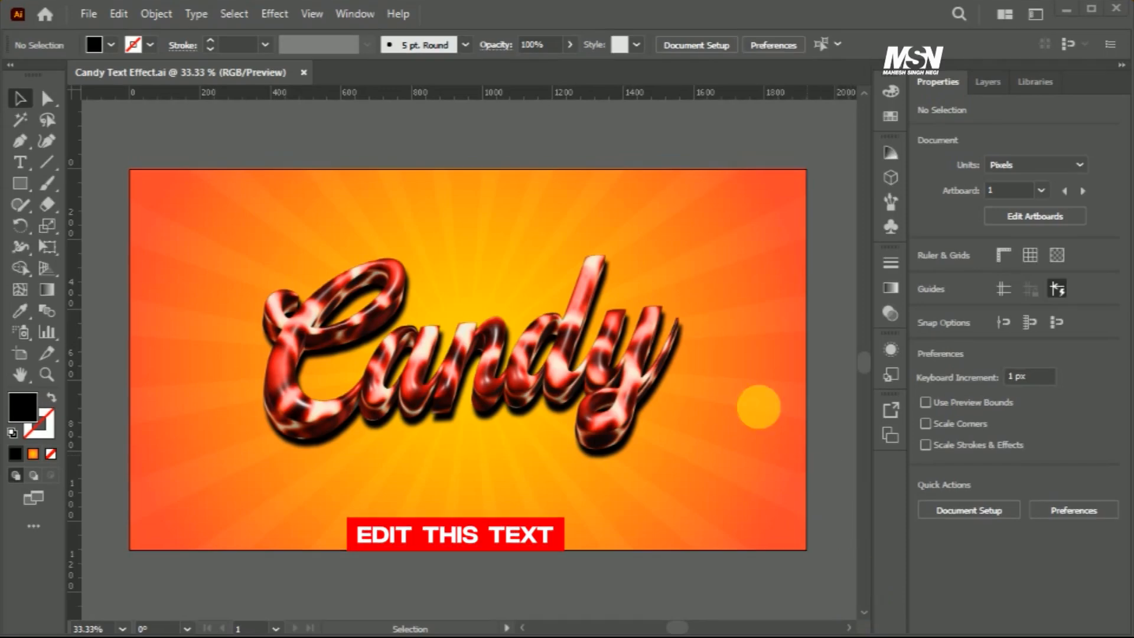
# Duplicate the entire Candy artwork directly below the artboard.
pyautogui.scroll(-3, 590, 342)
pyautogui.hotkey('ctrl', 'a')
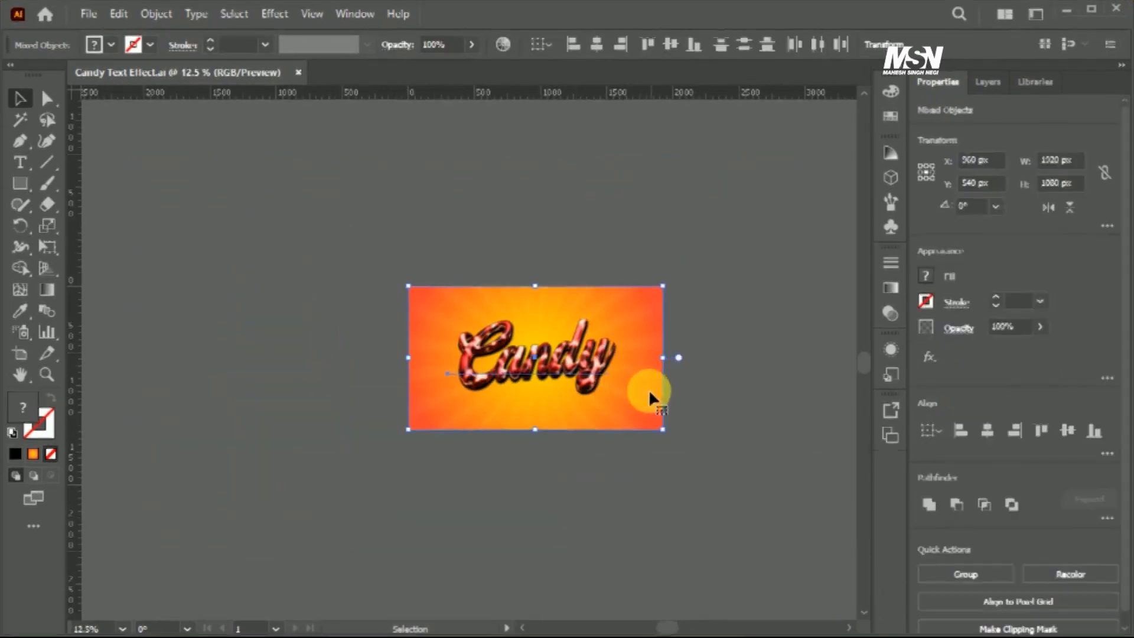
pyautogui.moveTo(651, 366); pyautogui.dragTo(583, 515)
pyautogui.click(709, 476)
pyautogui.scroll(2, 622, 542)
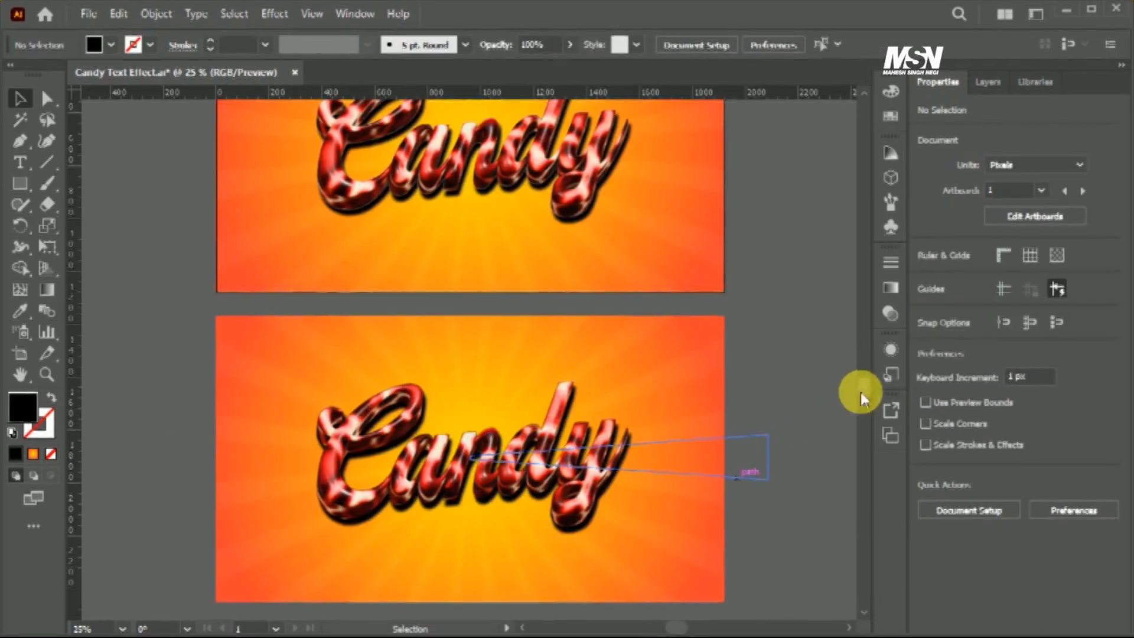
# Replace the text in the lower copy of the artwork with "Gummy".
pyautogui.scroll(1, 571, 395)
pyautogui.doubleClick(570, 396)
pyautogui.hotkey('ctrl', 'a')
pyautogui.press('BackSpace')
pyautogui.write('Gummy')
pyautogui.click(20, 98)
pyautogui.click(620, 398)
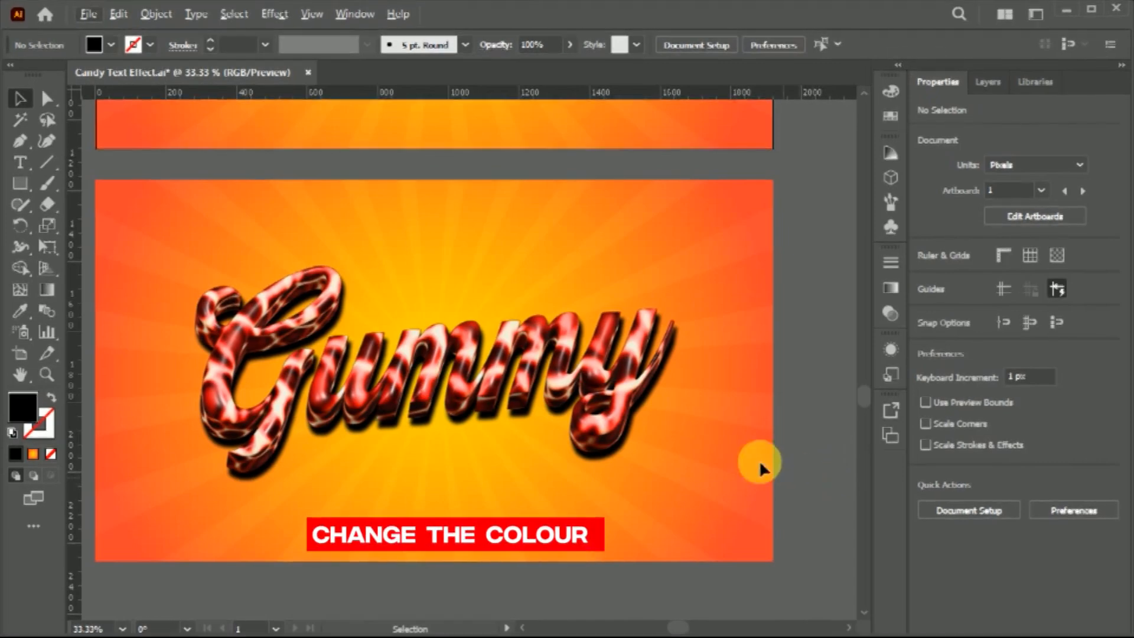
# Recolor the Gummy text's 3D material to green with a Hue Shift of 0.23 and a Saturation of 0.58.
pyautogui.click(450, 375)
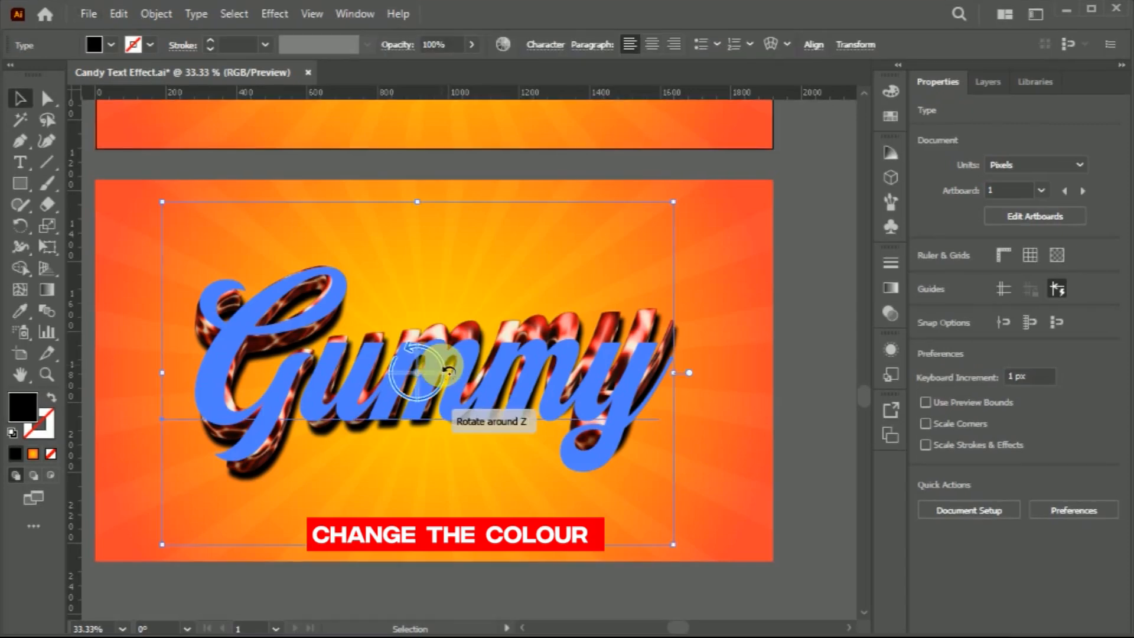
pyautogui.click(890, 350)
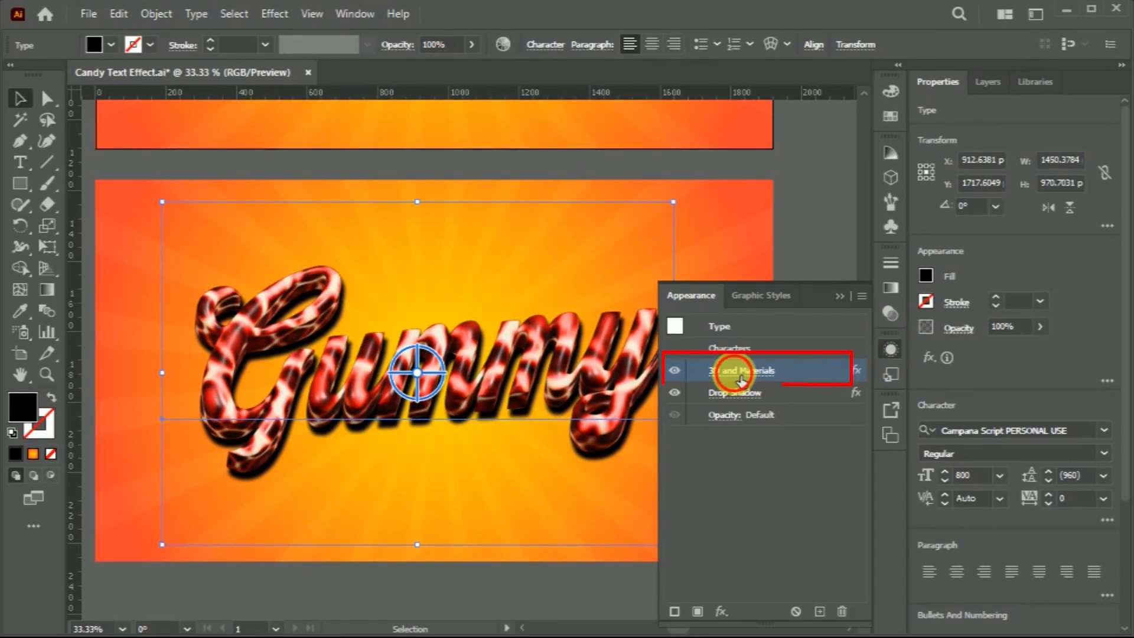
pyautogui.click(738, 372)
pyautogui.click(739, 120)
pyautogui.moveTo(859, 444); pyautogui.dragTo(859, 532)
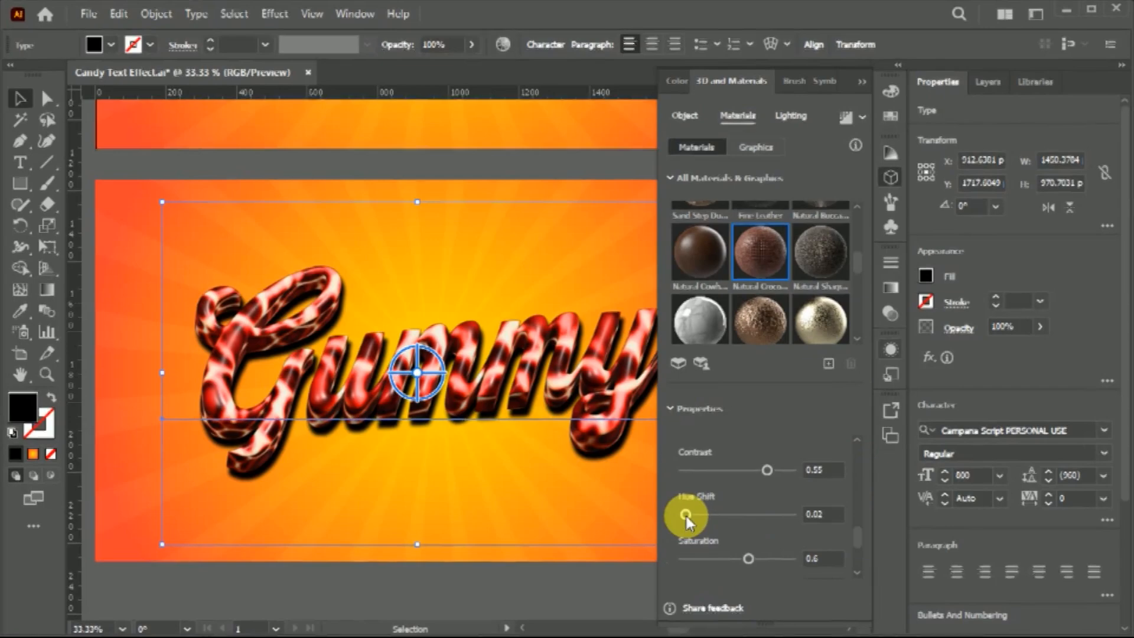
pyautogui.moveTo(686, 516); pyautogui.dragTo(707, 515)
pyautogui.moveTo(749, 558); pyautogui.dragTo(744, 561)
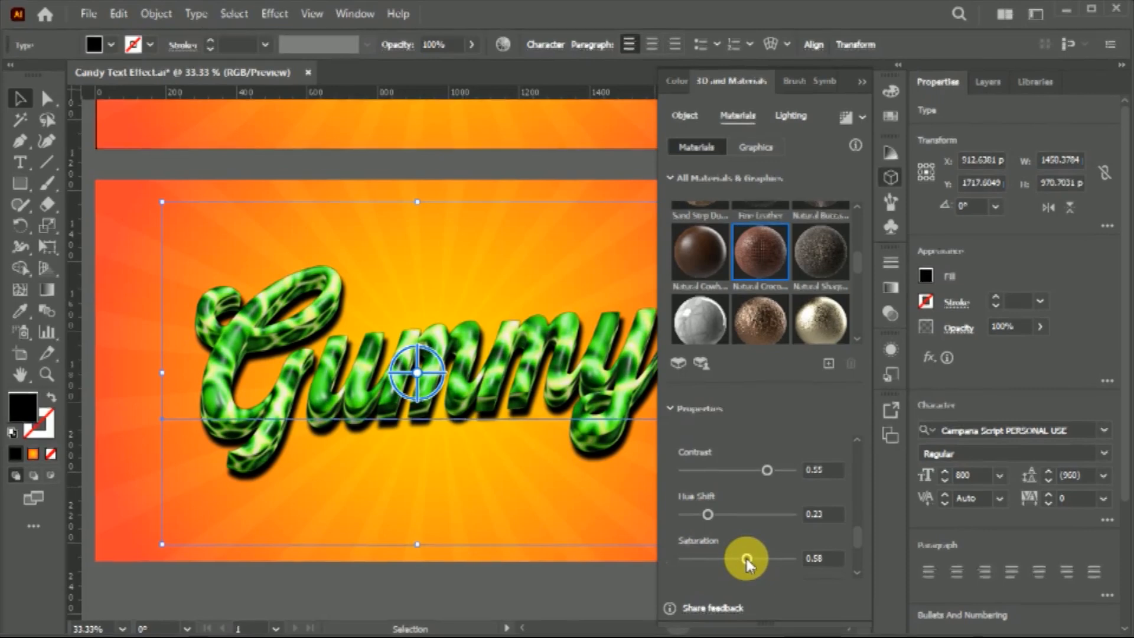
pyautogui.click(891, 177)
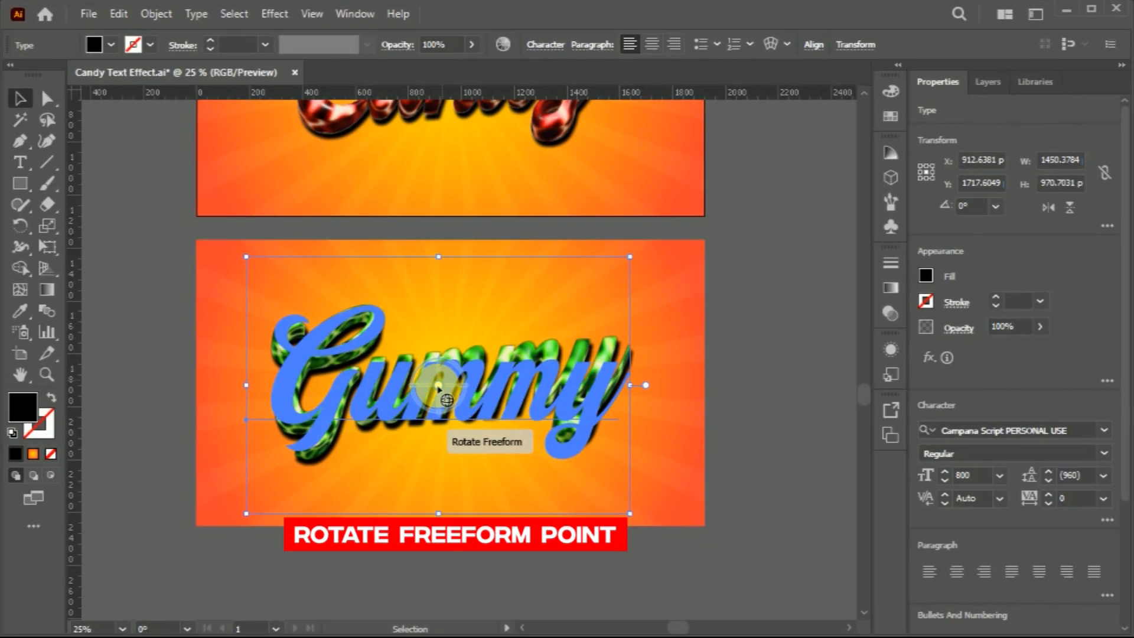
# Rotate the Gummy text slightly in 3D with the freeform rotation point and compare it with the Candy artwork.
pyautogui.moveTo(438, 390)
pyautogui.mouseDown()
pyautogui.moveTo(458, 332)
pyautogui.moveTo(428, 407)
pyautogui.moveTo(366, 389)
pyautogui.moveTo(346, 413)
pyautogui.moveTo(372, 435)
pyautogui.moveTo(511, 382)
pyautogui.moveTo(427, 453)
pyautogui.moveTo(443, 384)
pyautogui.mouseUp()
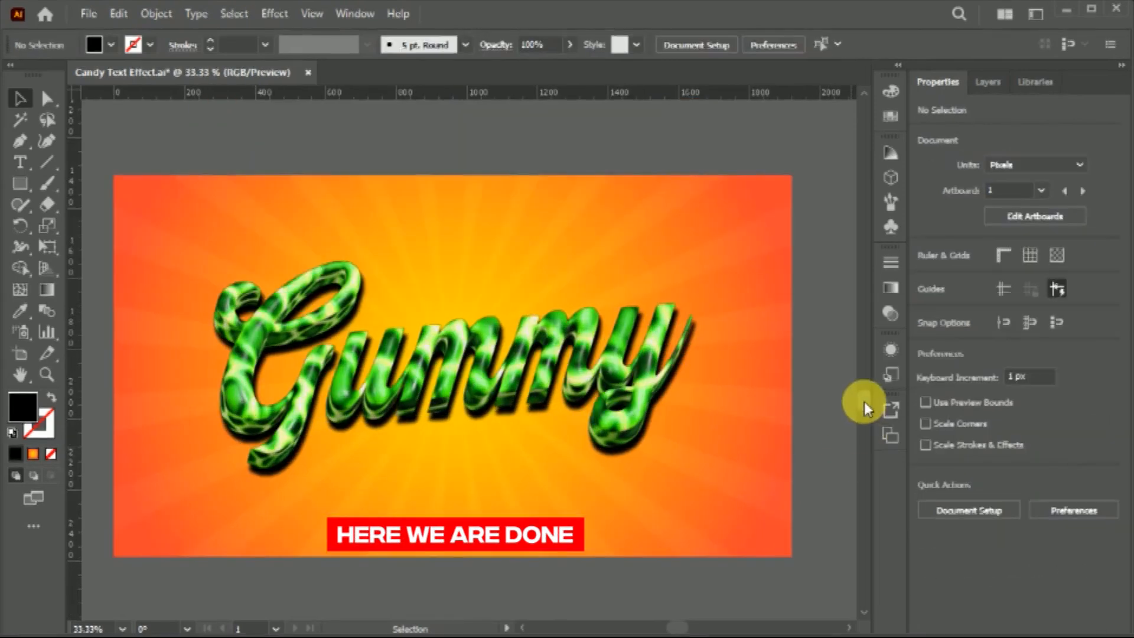
pyautogui.moveTo(865, 402); pyautogui.dragTo(866, 360)
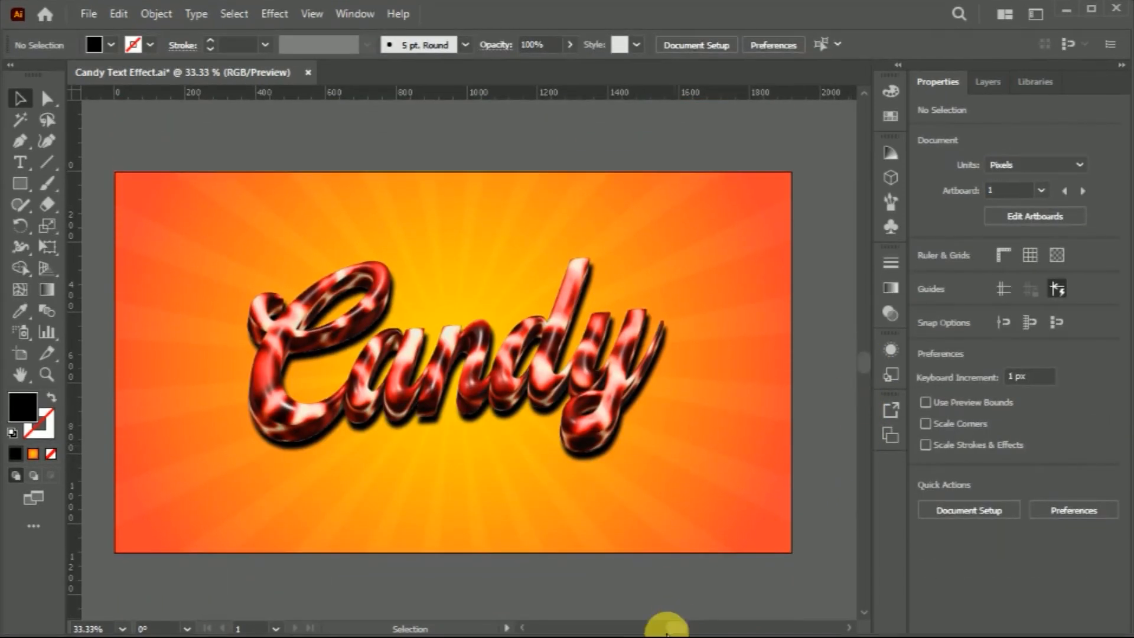
pyautogui.hscroll(-2, 677, 629)
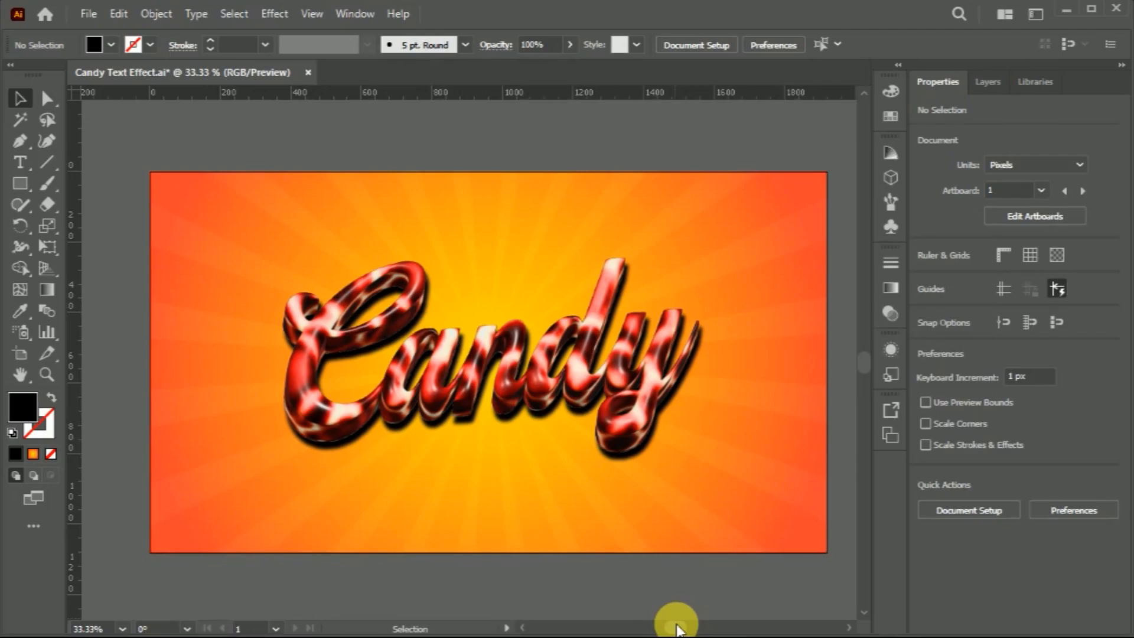